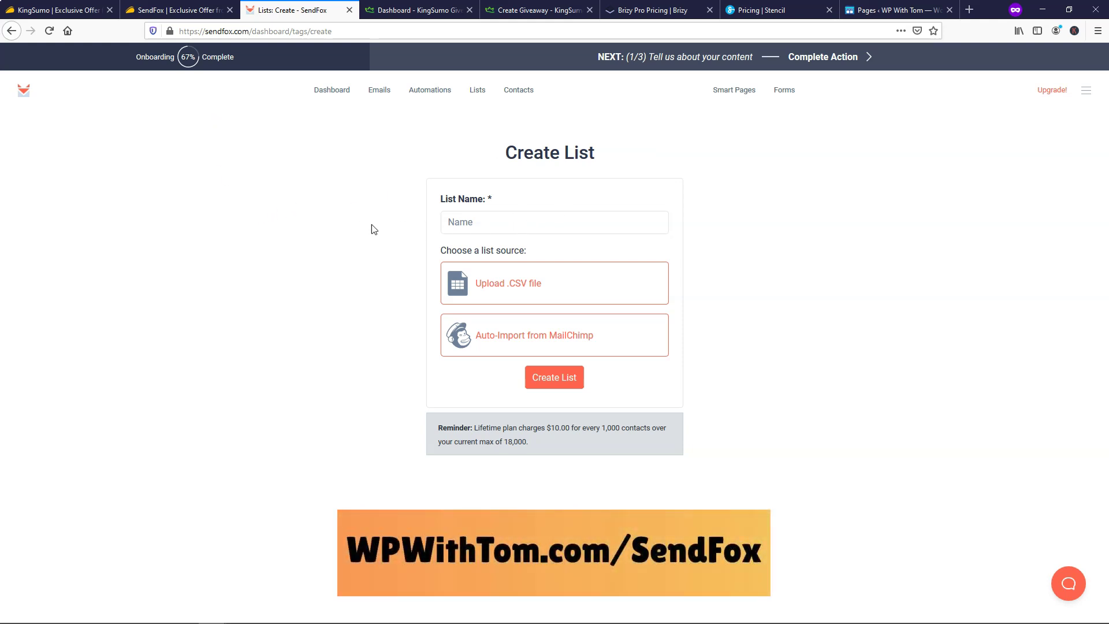
# Review the SendFox deal page on AppSumo, from the product introduction through to its license tiers
pyautogui.click(222, 10)
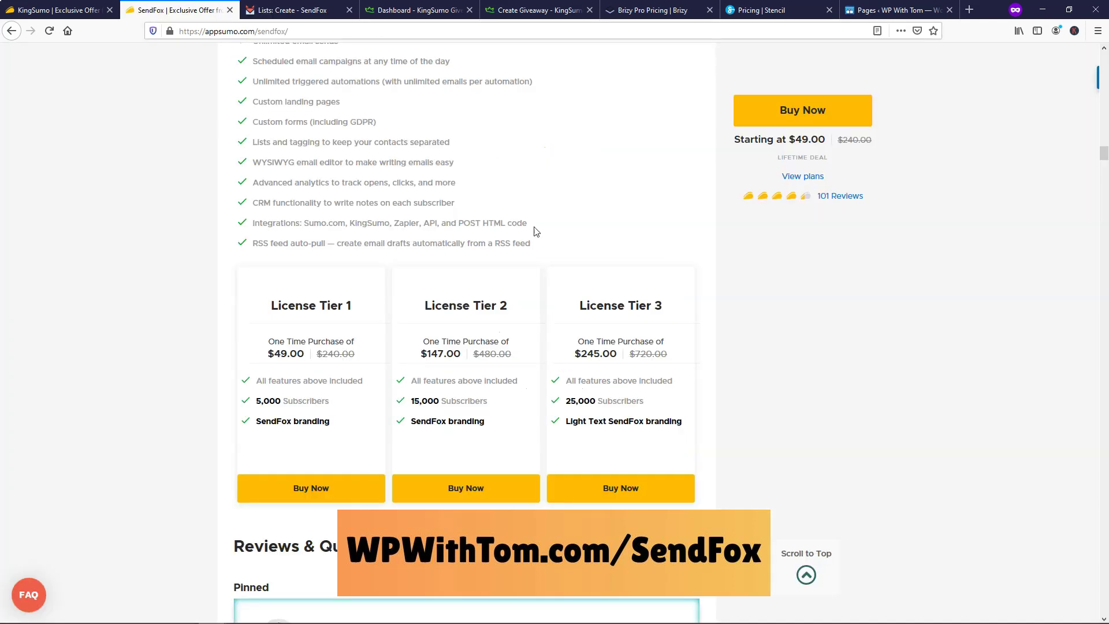
pyautogui.scroll(15, 833, 359)
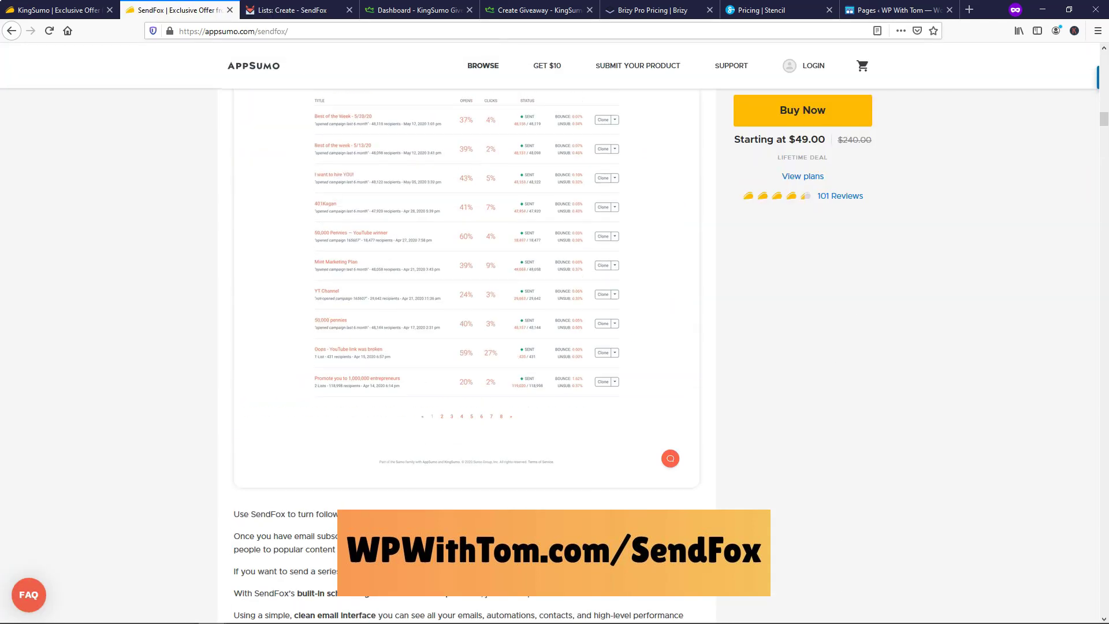
pyautogui.moveTo(1104, 119); pyautogui.dragTo(1103, 60)
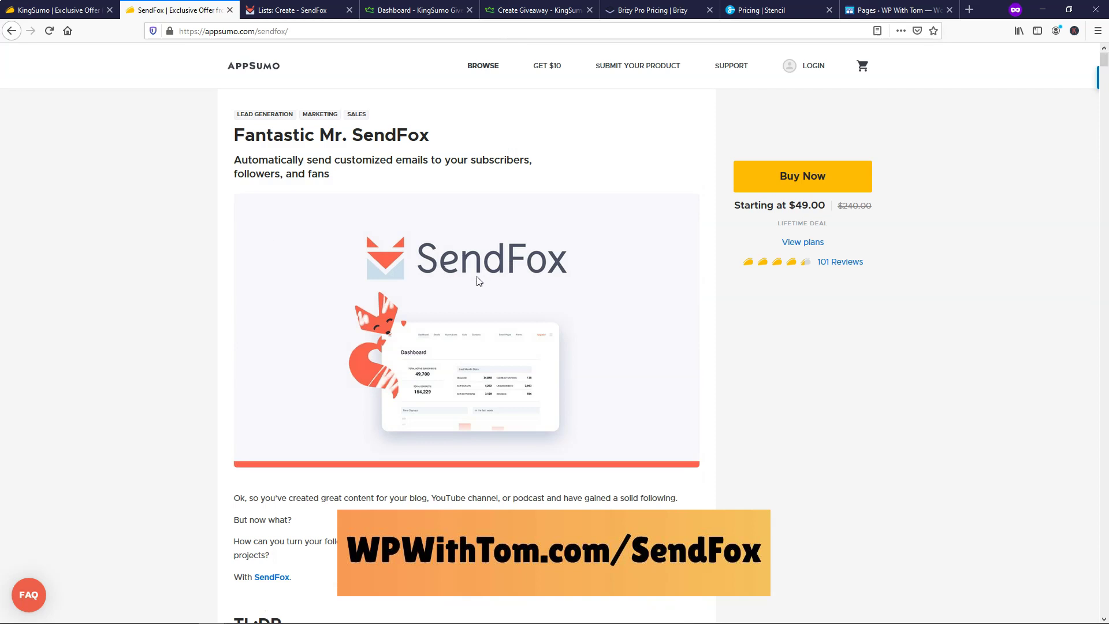
pyautogui.scroll(-20, 716, 350)
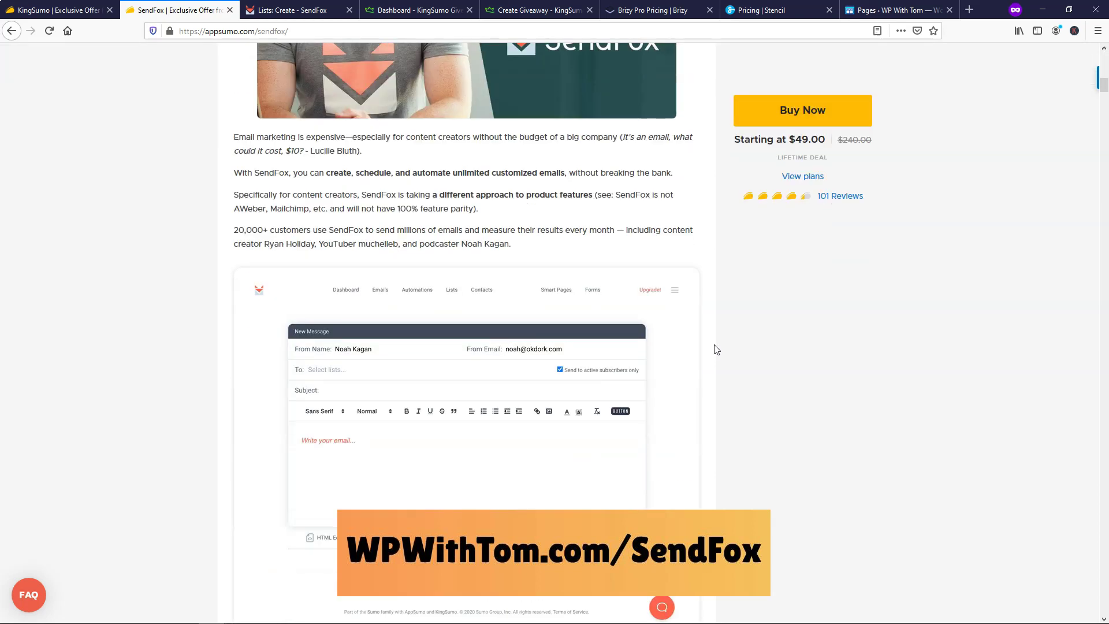
pyautogui.scroll(-12, 717, 349)
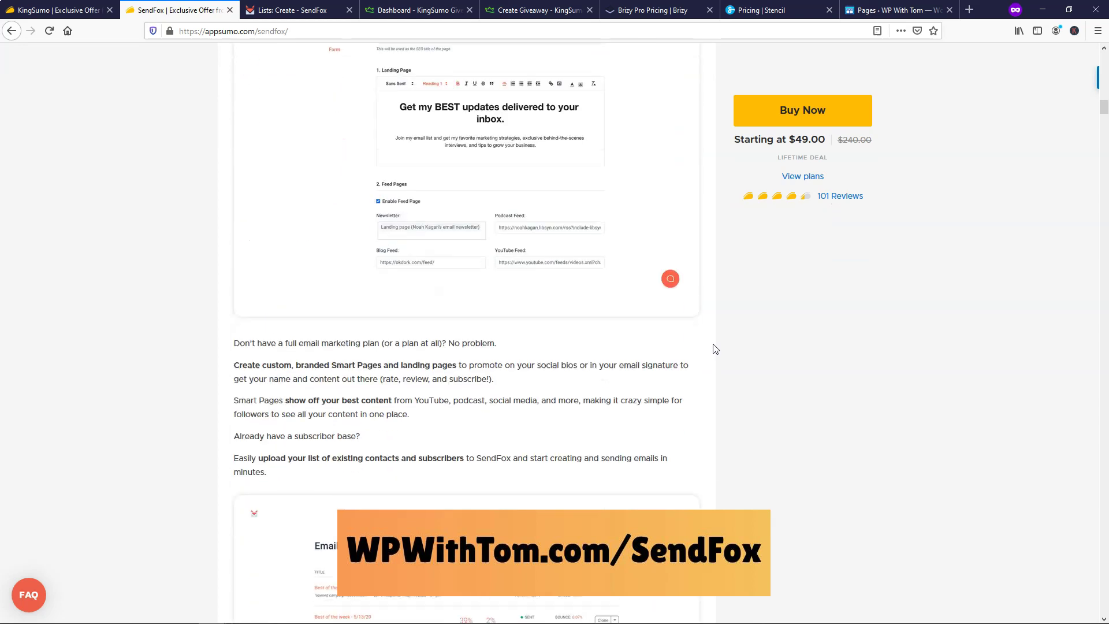
pyautogui.scroll(-20, 712, 350)
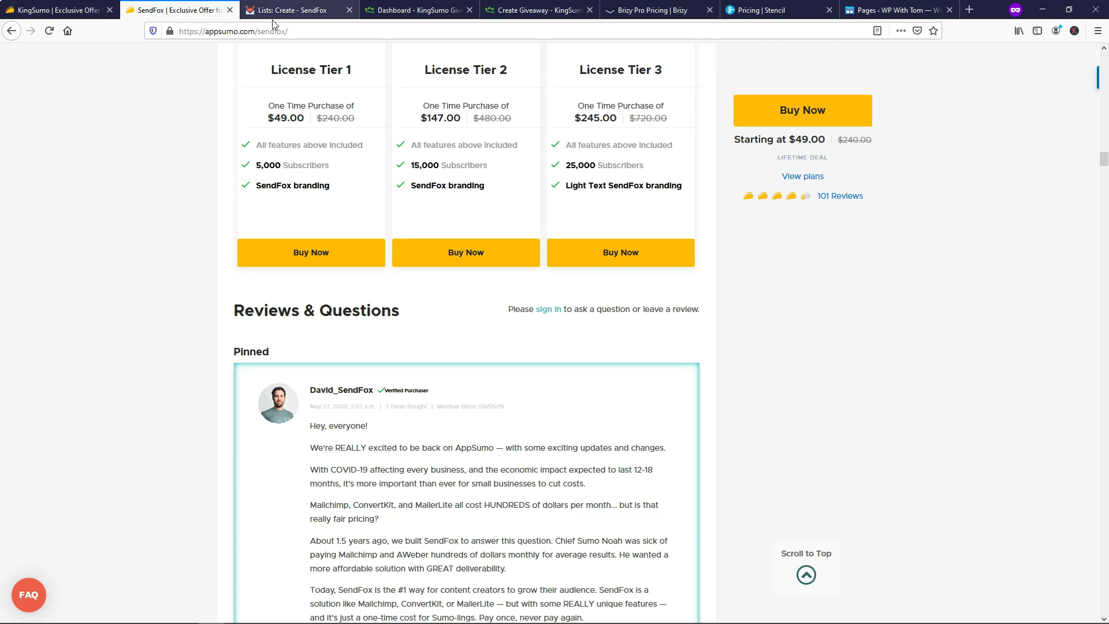
# Switch to SendFox and create a contact list named "Brizy Test"
pyautogui.click(292, 9)
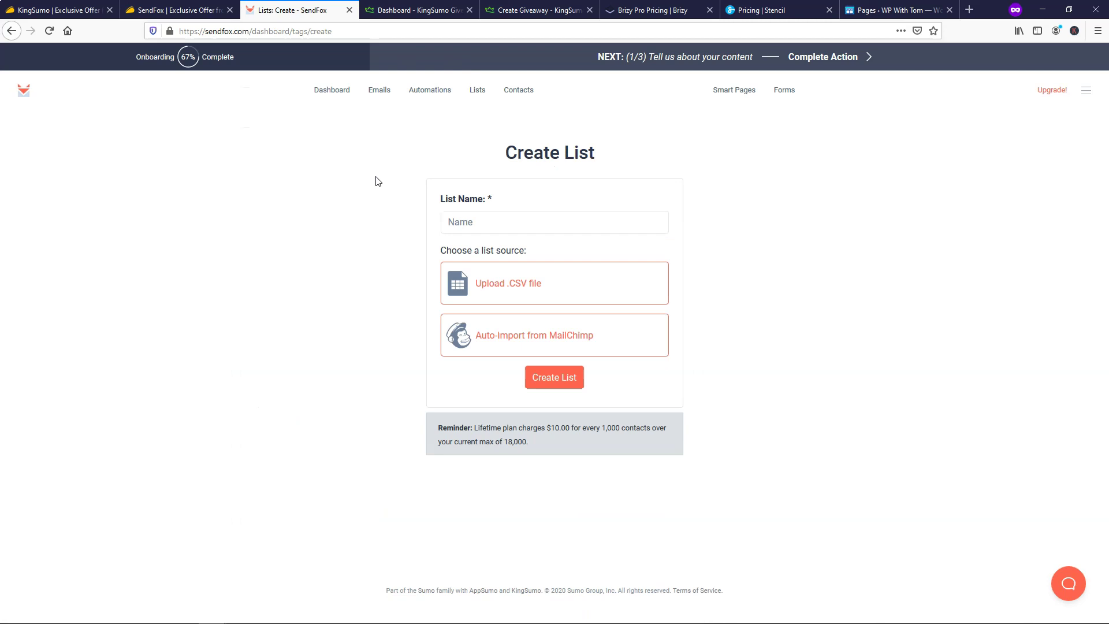
pyautogui.click(495, 221)
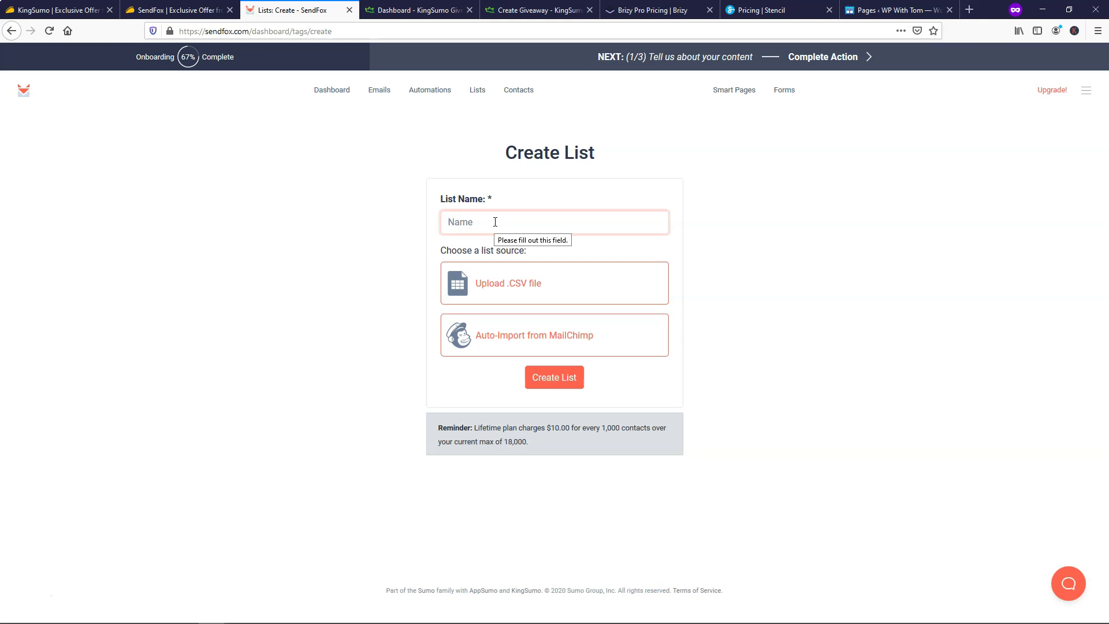
pyautogui.click(415, 10)
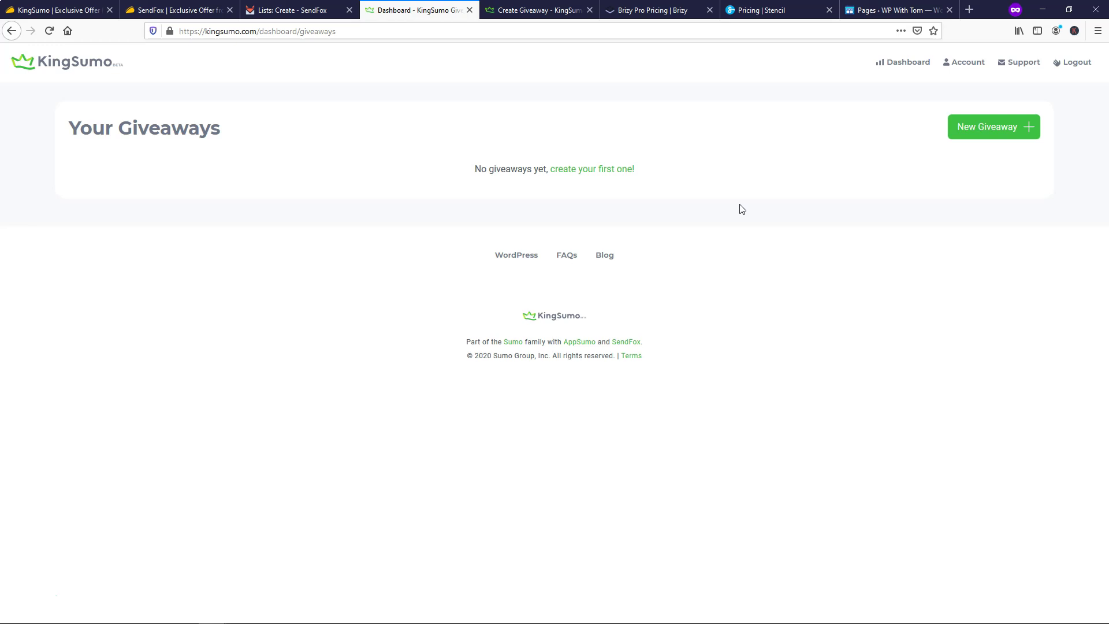
pyautogui.click(305, 8)
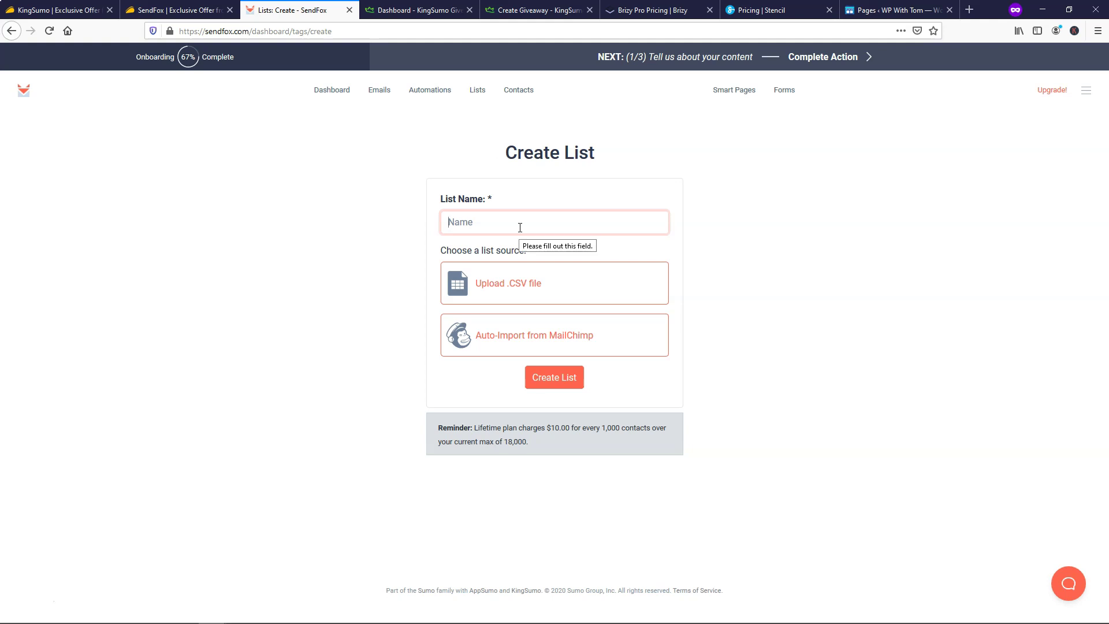
pyautogui.write('Brizy Test')
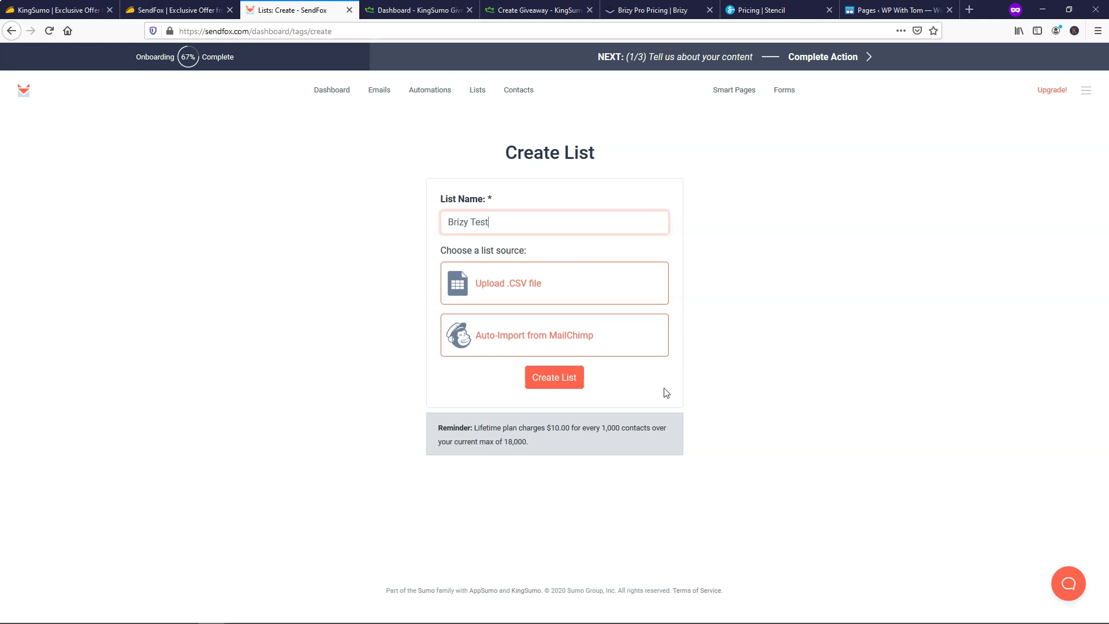
pyautogui.click(558, 378)
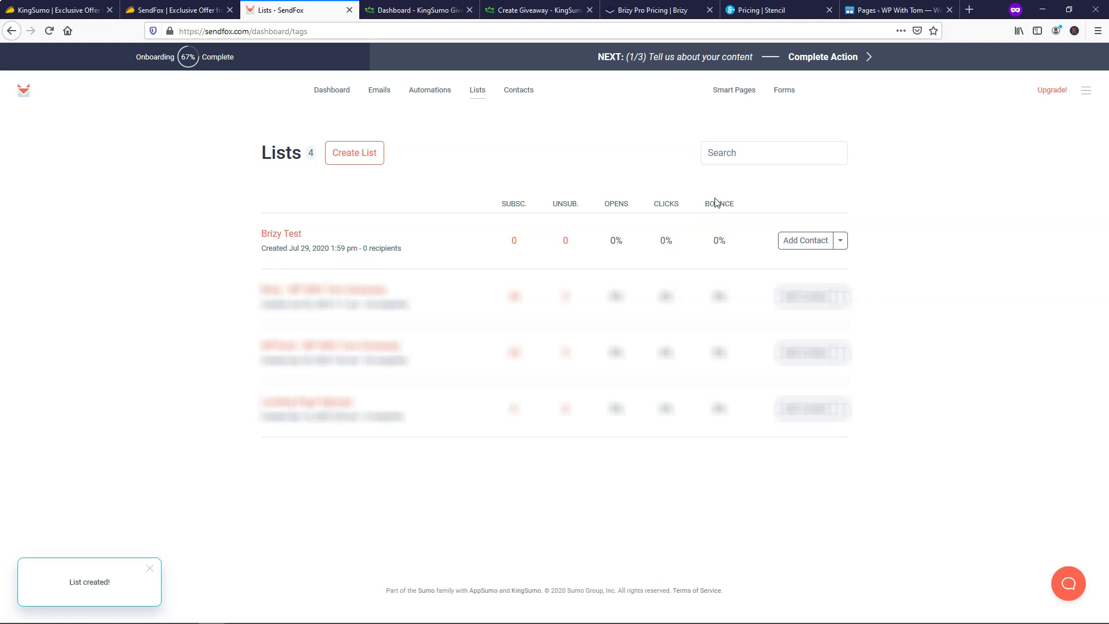
# Switch to KingSumo, start a new giveaway and look through the blank form down to the sharing section
pyautogui.click(419, 10)
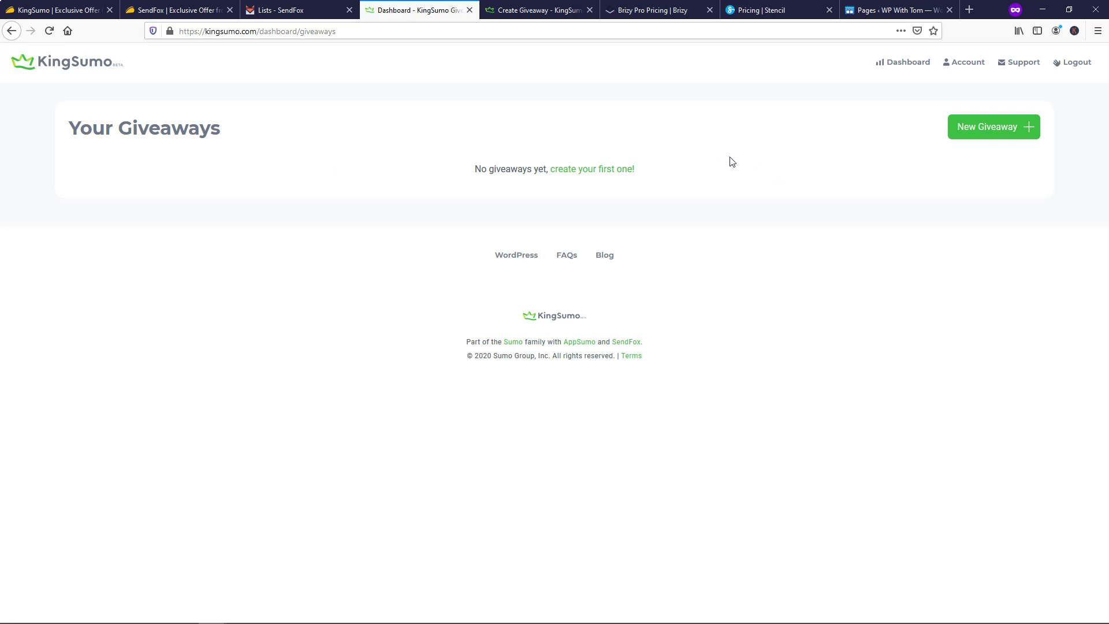
pyautogui.click(977, 131)
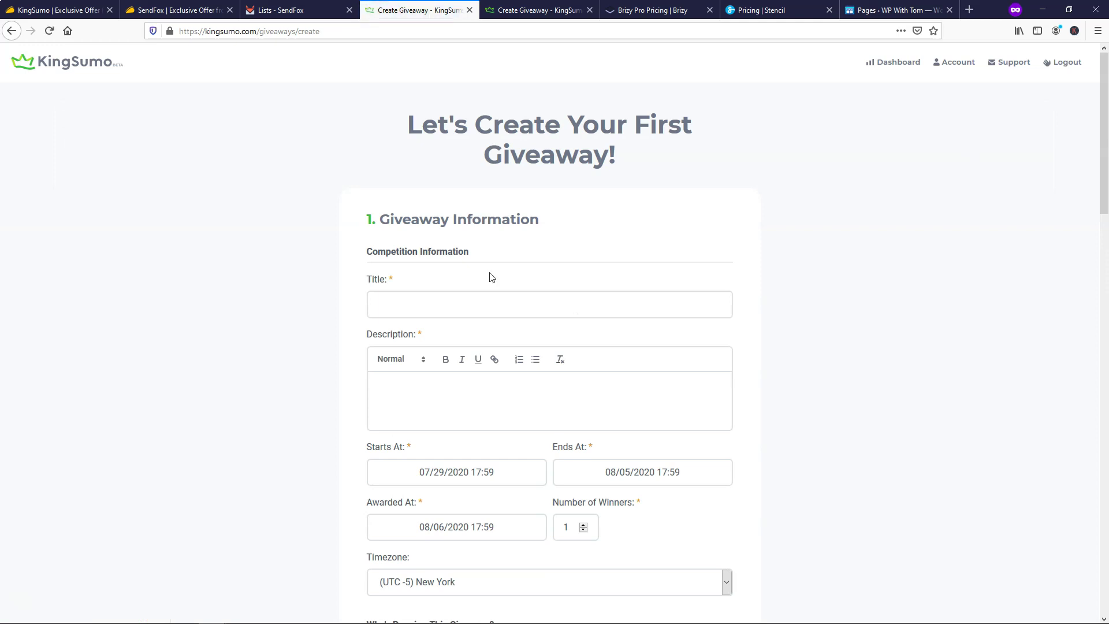
pyautogui.scroll(-8, 420, 298)
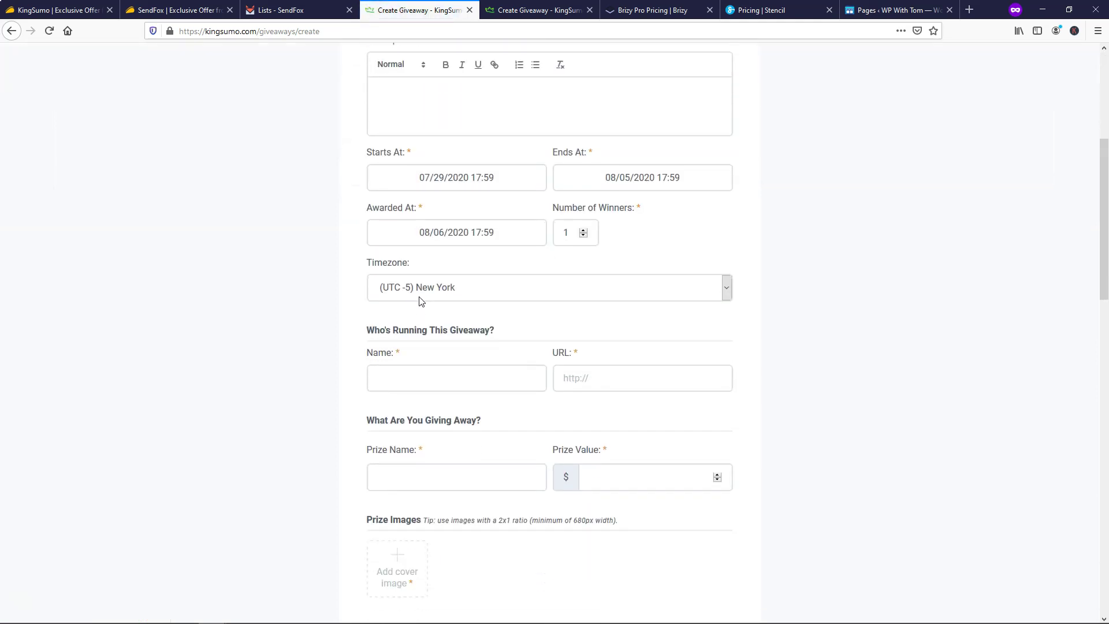
pyautogui.scroll(-1, 420, 300)
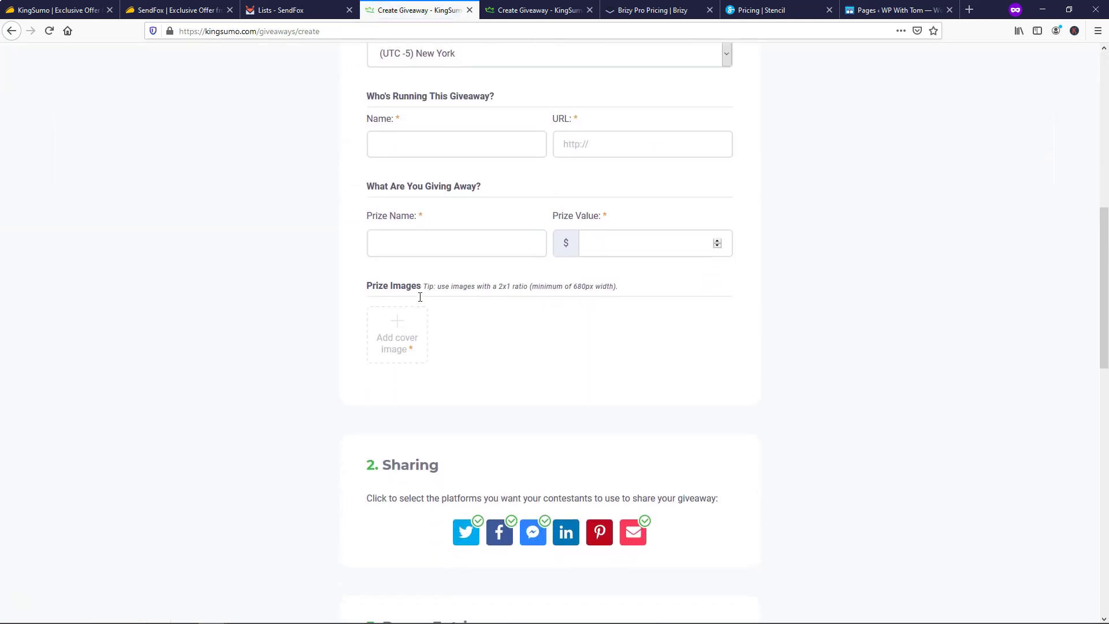
# Close the blank giveaway form and compare the prefilled giveaway's title and description with Brizy's Pro pricing plans
pyautogui.click(469, 10)
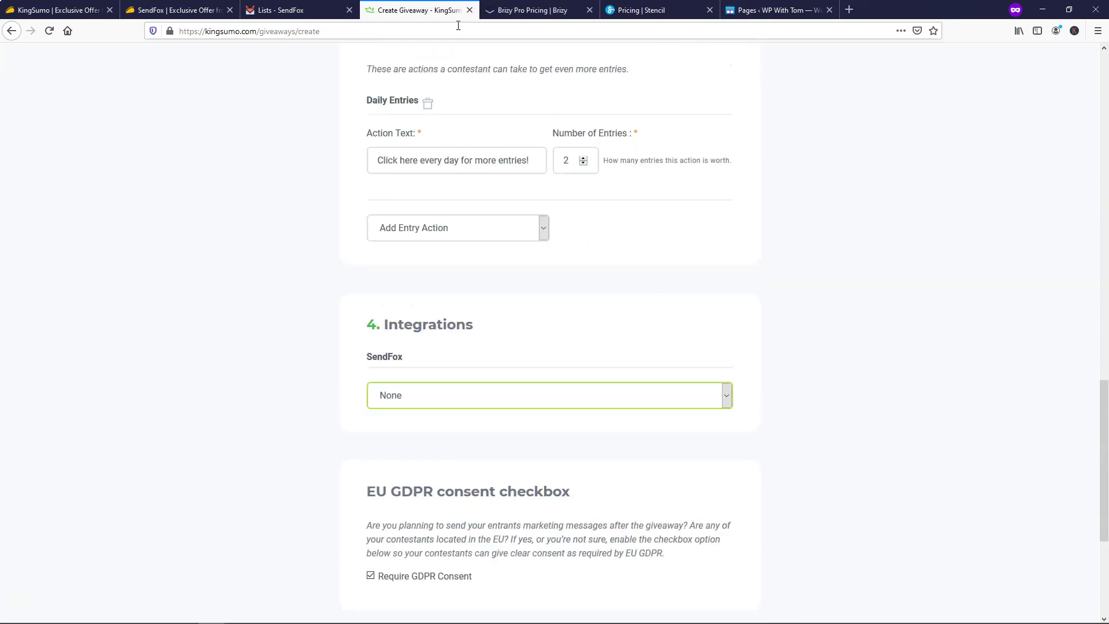
pyautogui.scroll(3, 812, 292)
pyautogui.scroll(15, 811, 292)
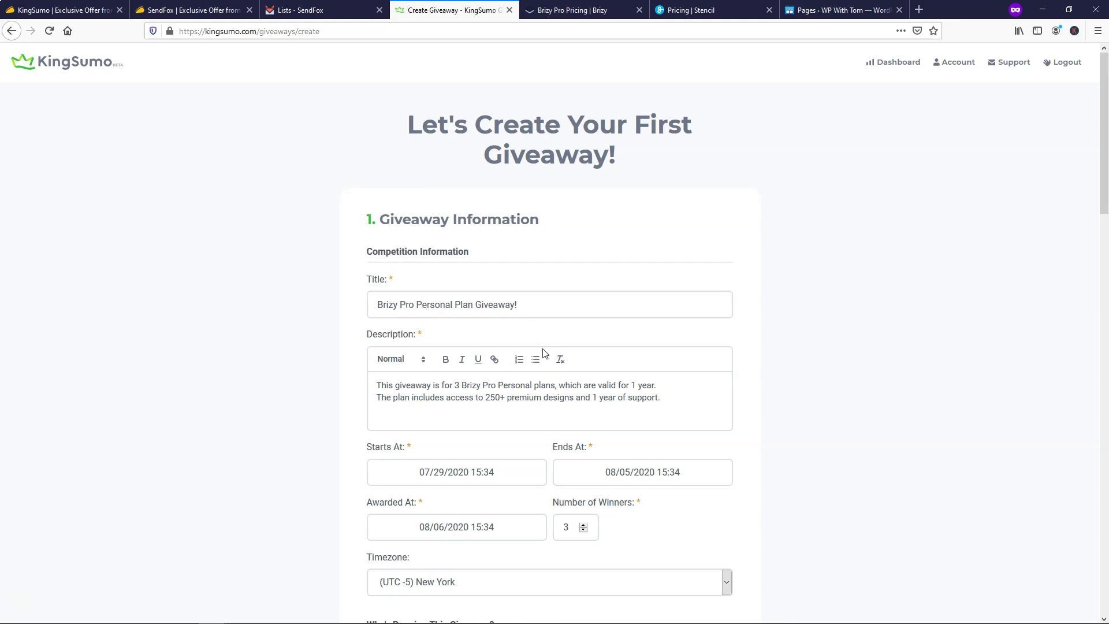
pyautogui.click(580, 9)
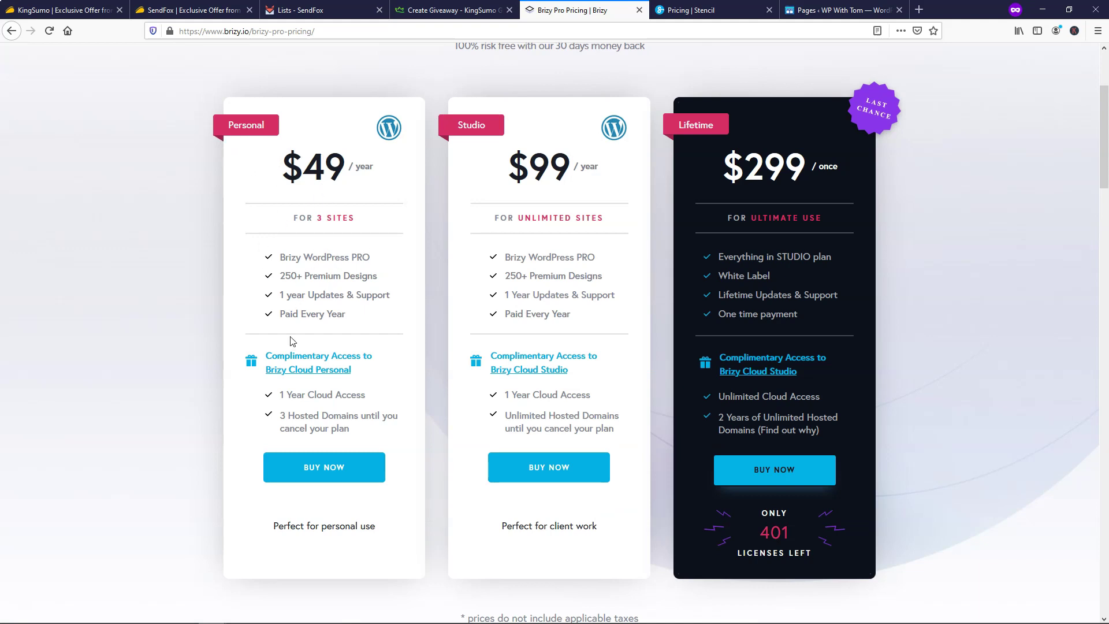
pyautogui.hotkey('ctrl', 'shift', 'Tab')
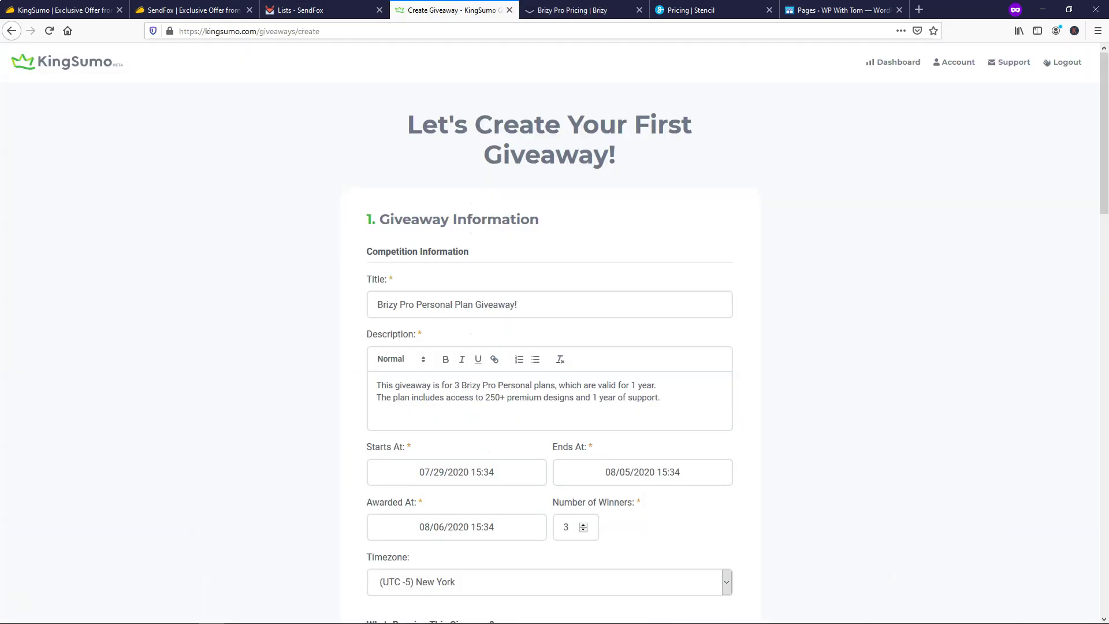
pyautogui.scroll(-1, 768, 323)
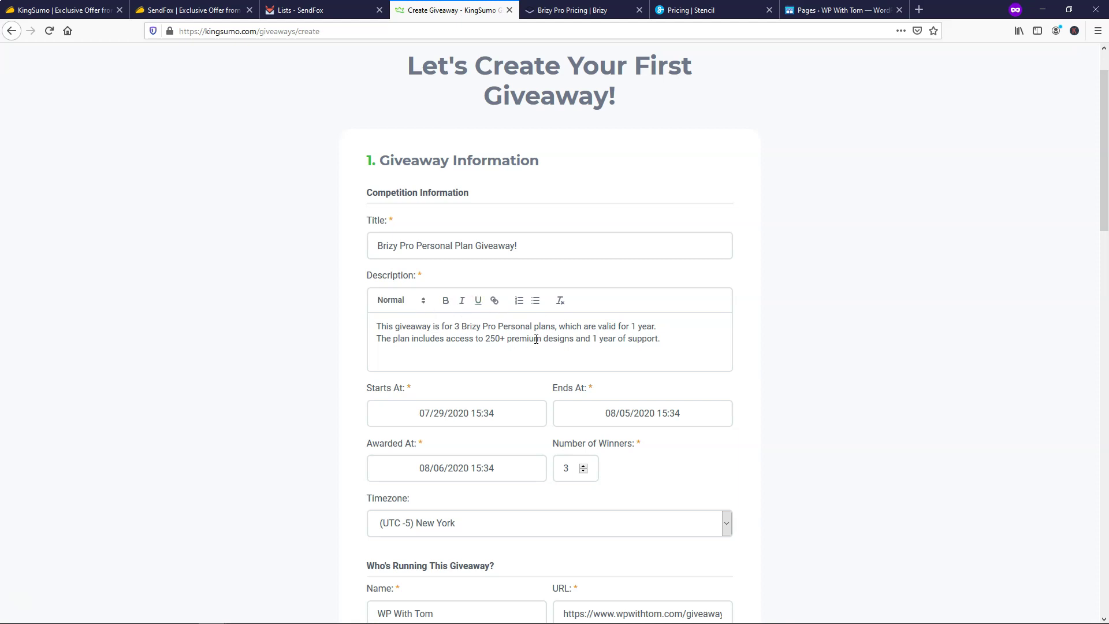
pyautogui.click(569, 10)
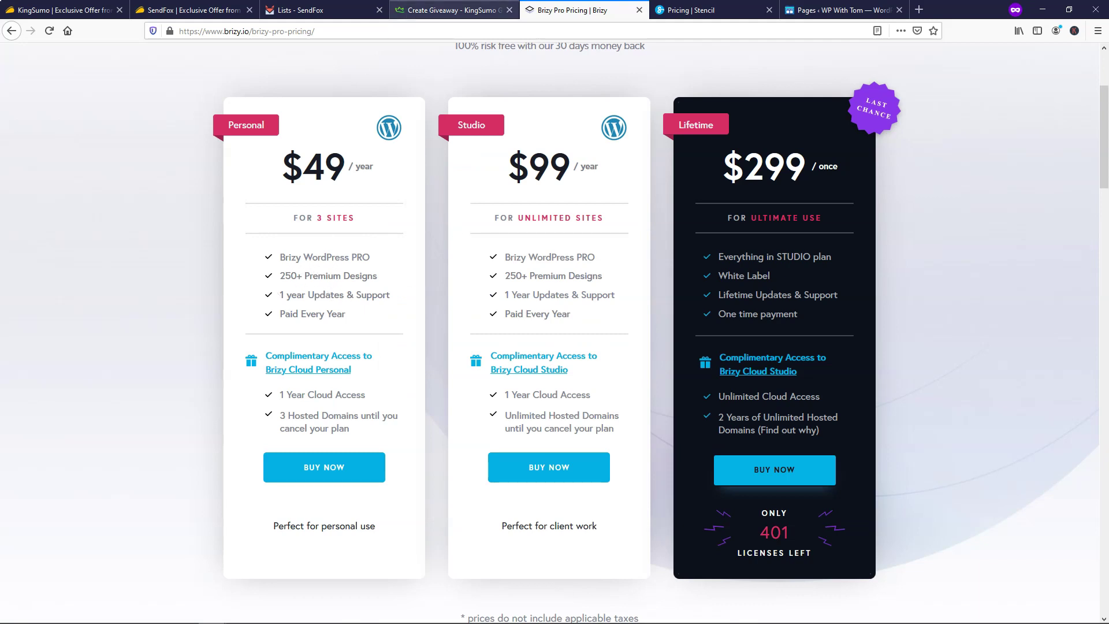
pyautogui.click(451, 10)
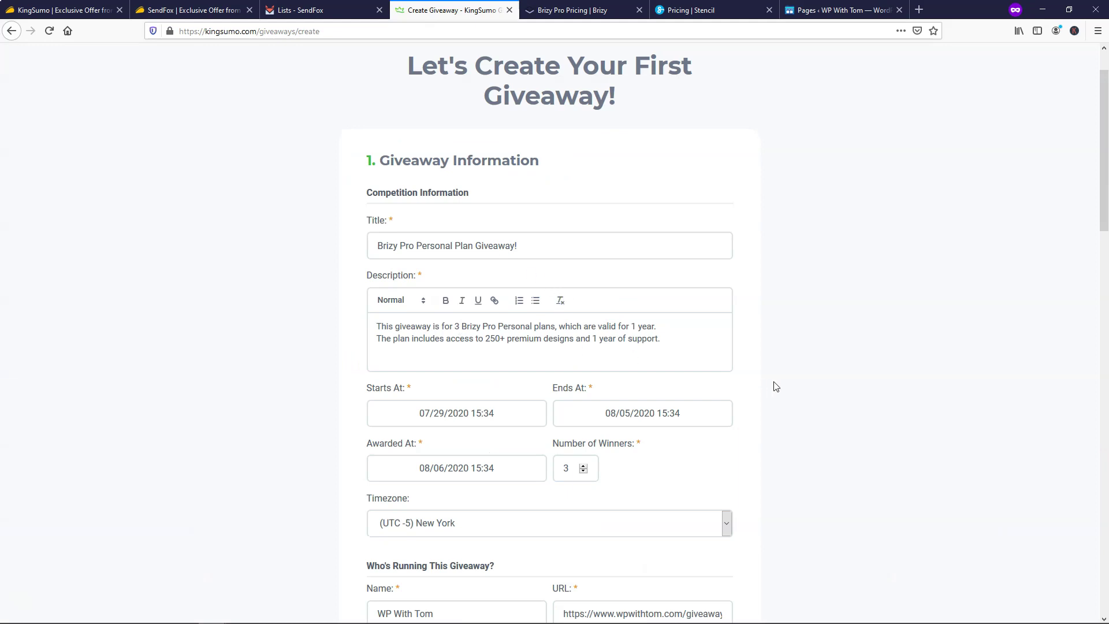
# Inspect the date and time choices for the giveaway's start and award dates, leaving both dates as set
pyautogui.scroll(-4, 775, 387)
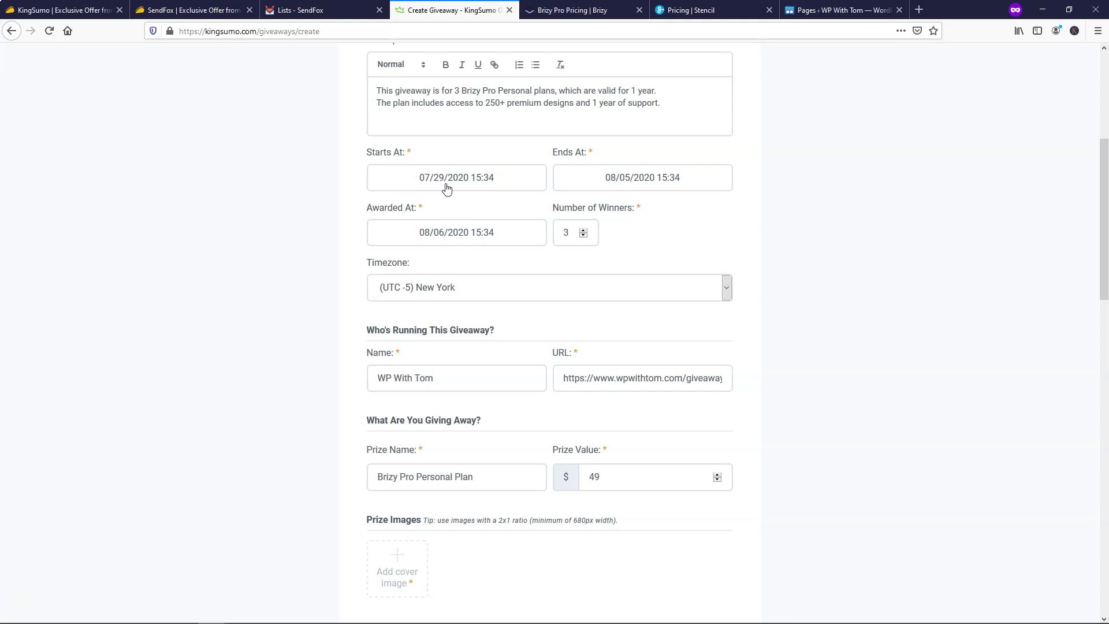
pyautogui.click(447, 189)
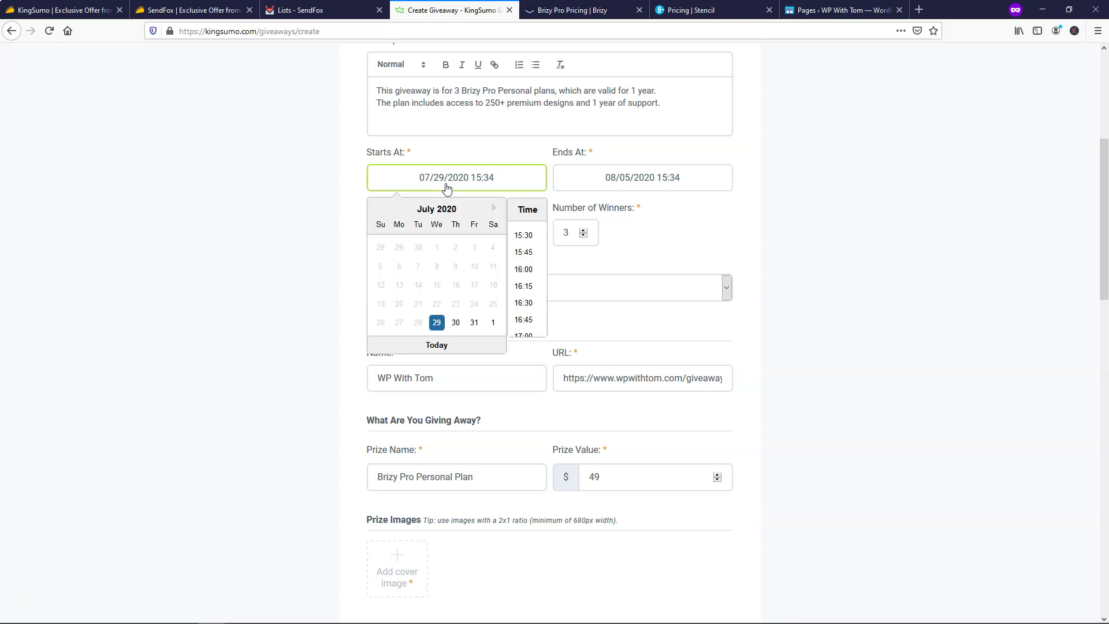
pyautogui.click(767, 183)
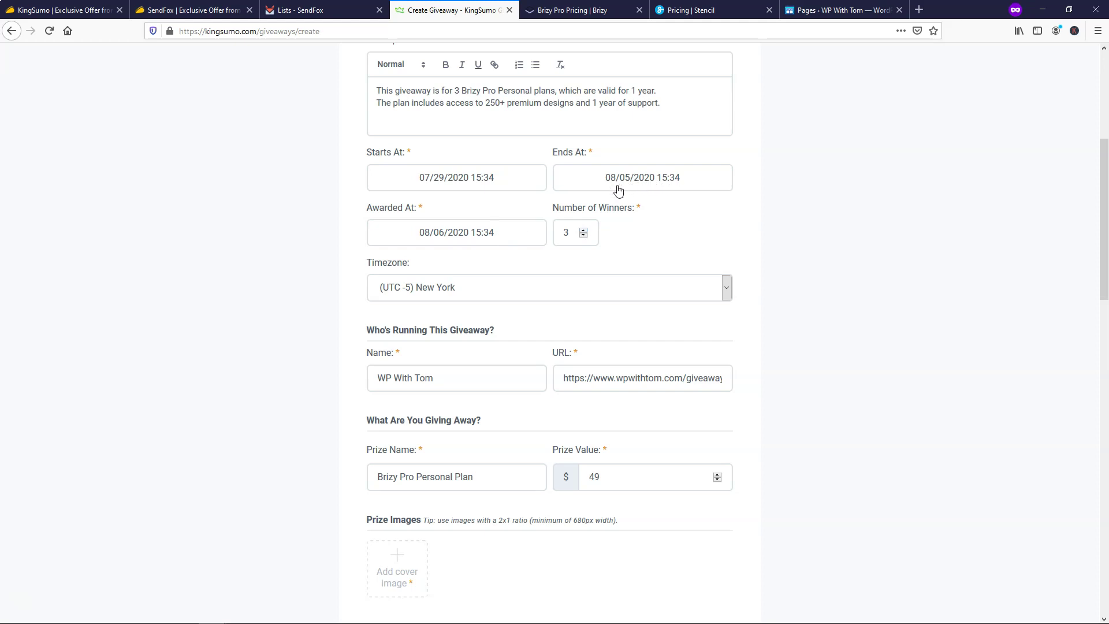
pyautogui.click(459, 239)
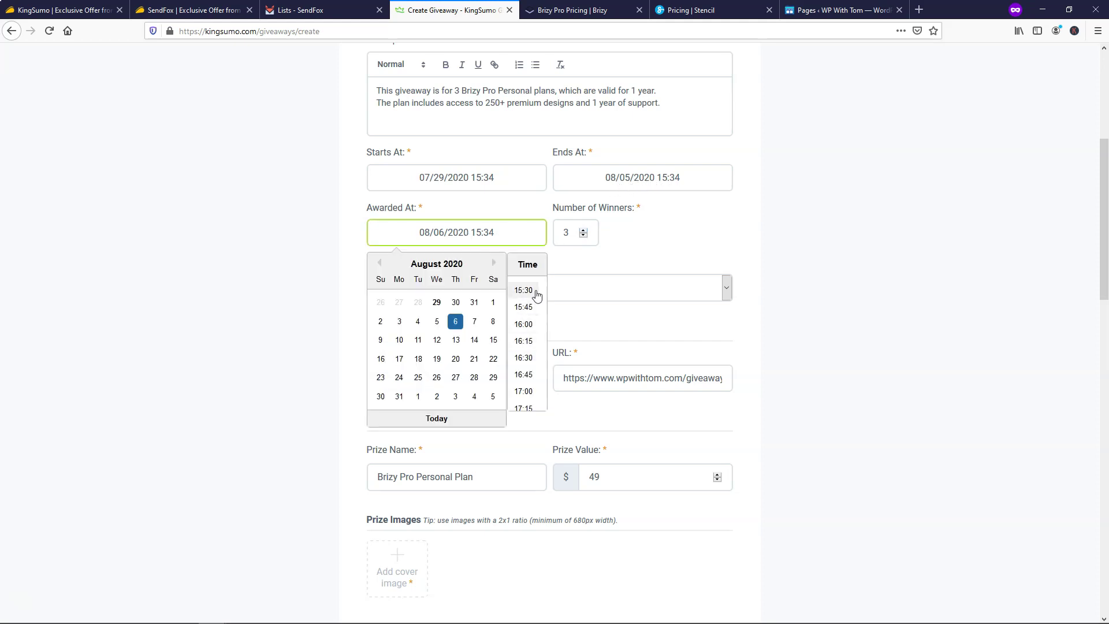
pyautogui.click(726, 232)
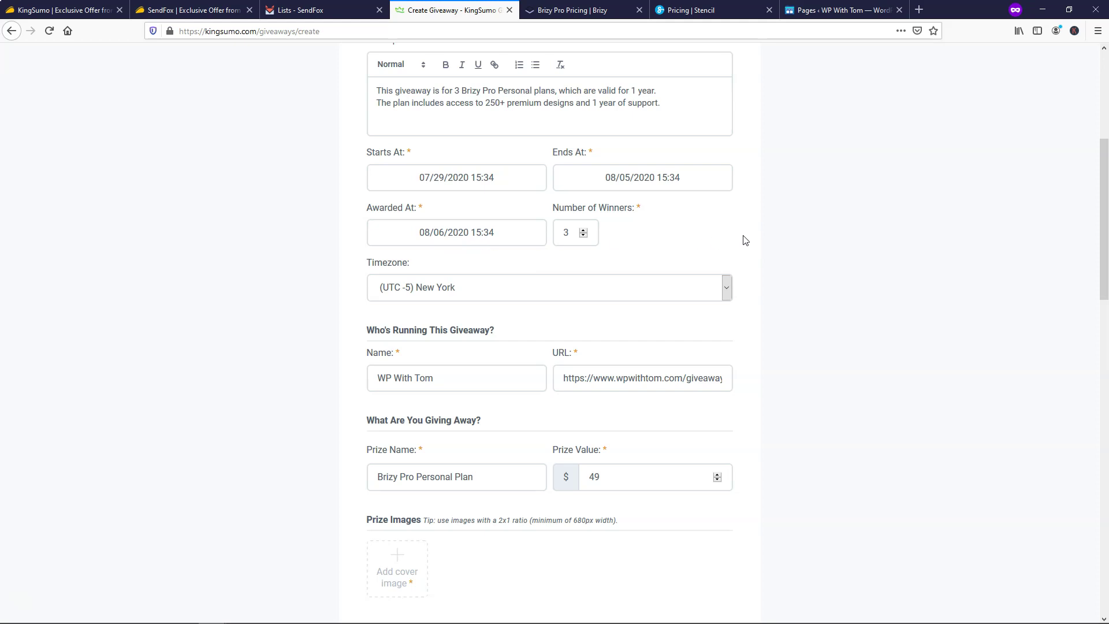
# Check the giveaway's organiser URL and compare its prize name and value with Brizy's Personal plan
pyautogui.scroll(-4, 484, 312)
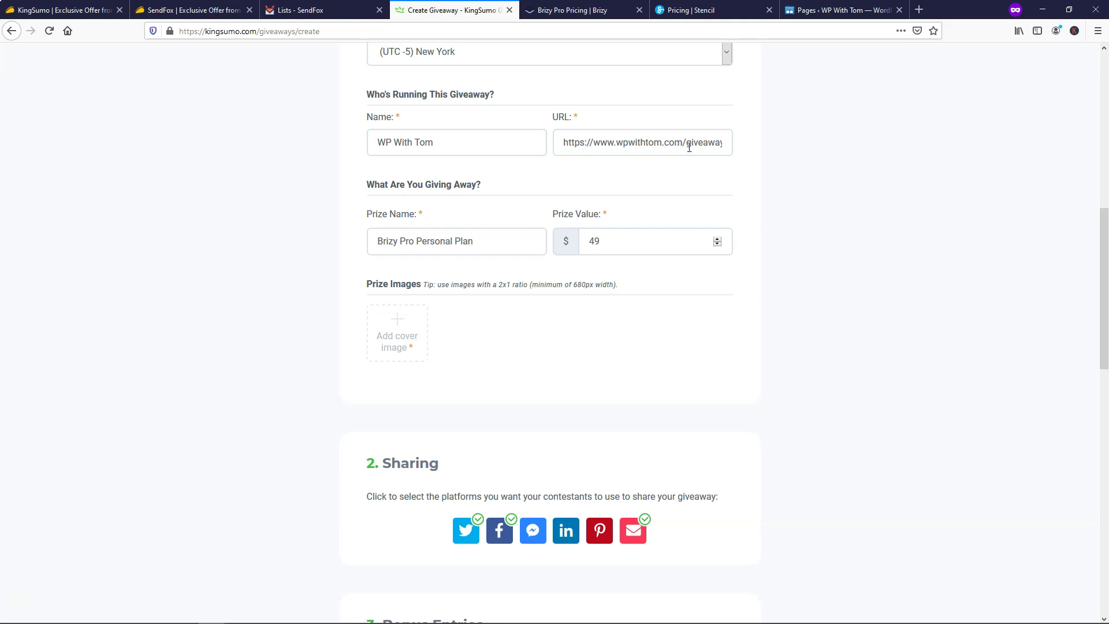
pyautogui.click(719, 141)
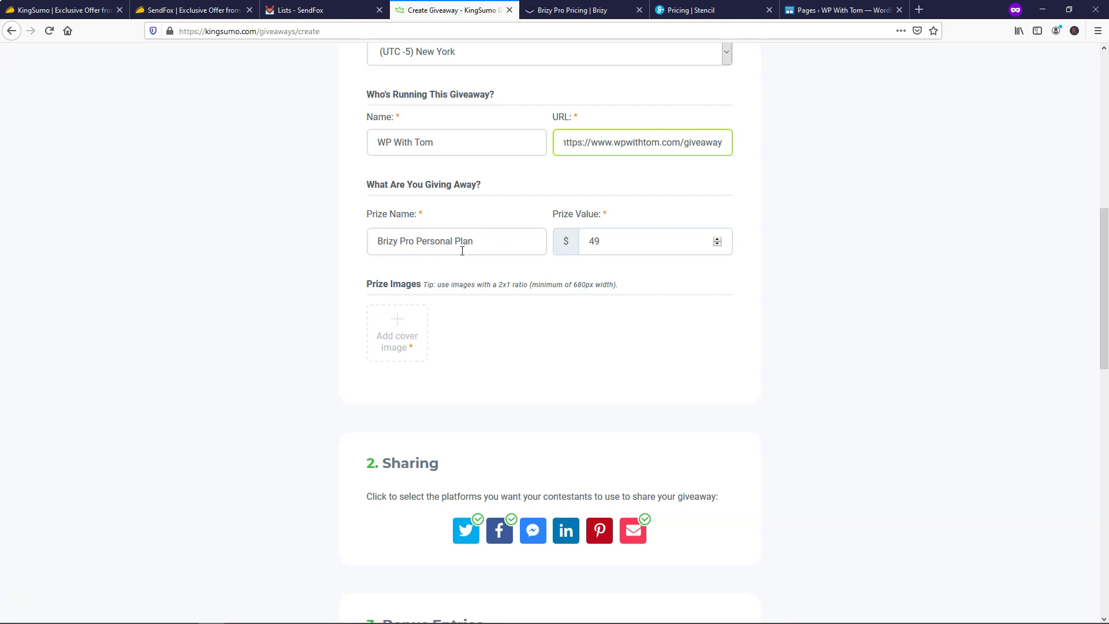
pyautogui.click(589, 16)
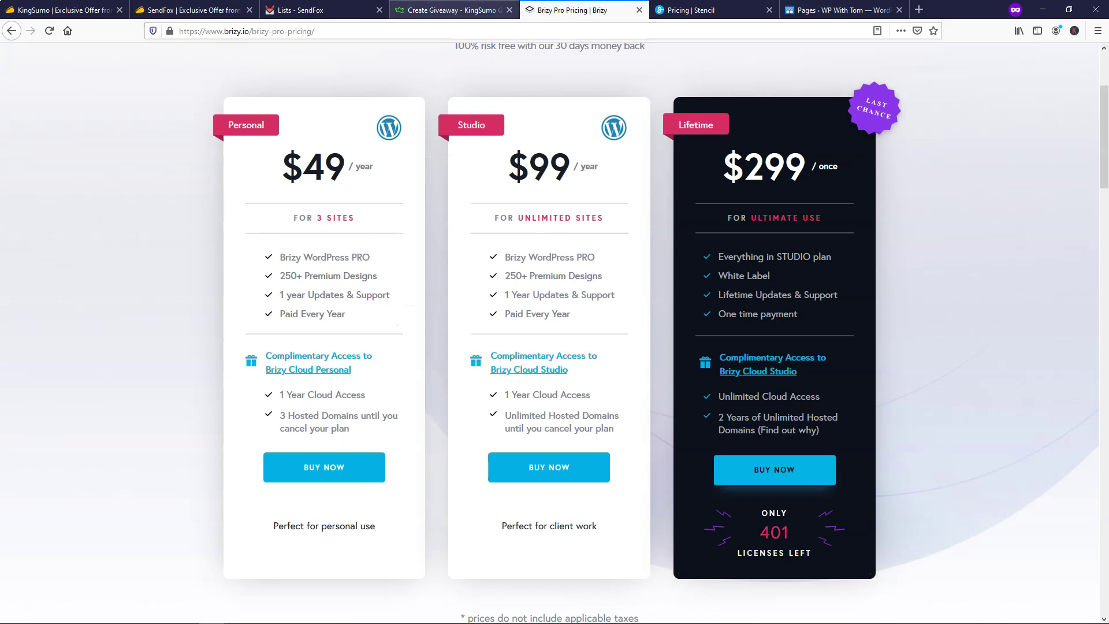
pyautogui.click(453, 10)
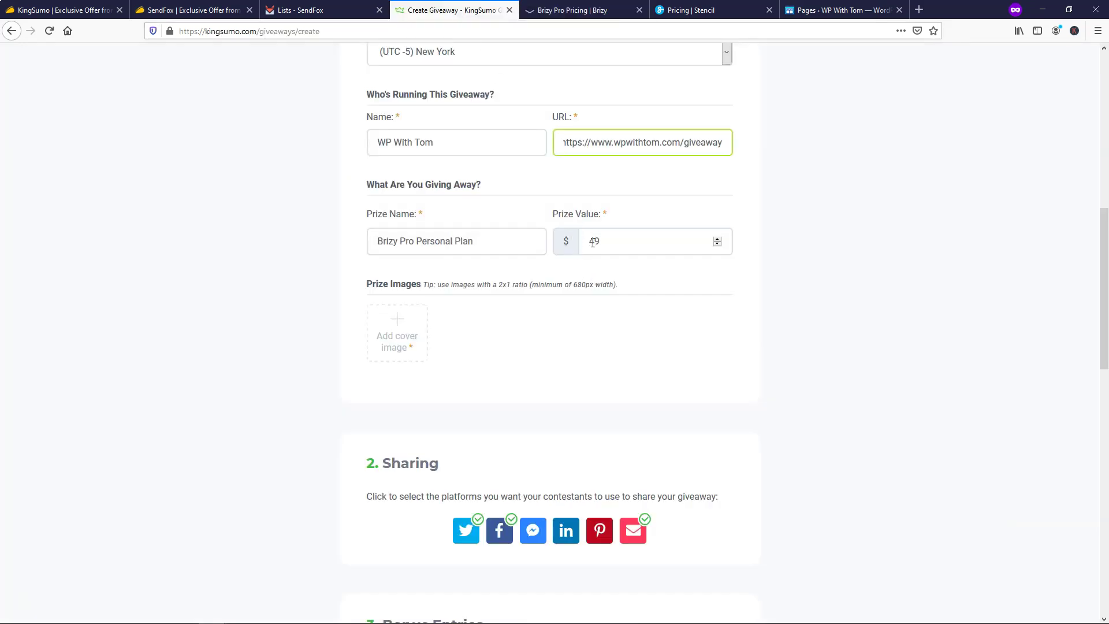
pyautogui.click(568, 12)
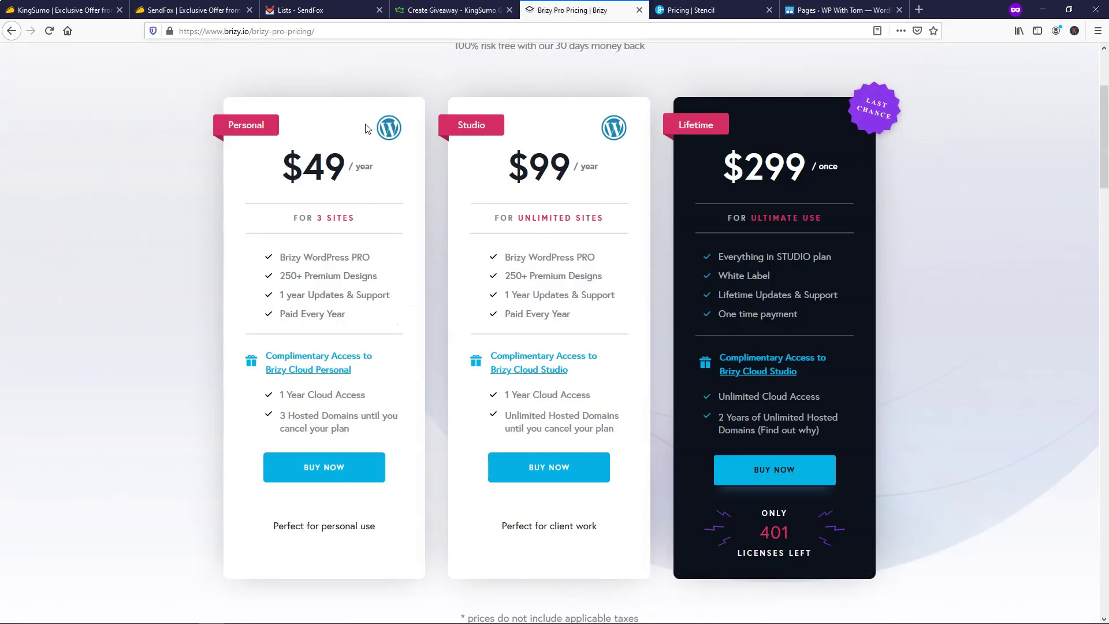
pyautogui.click(439, 10)
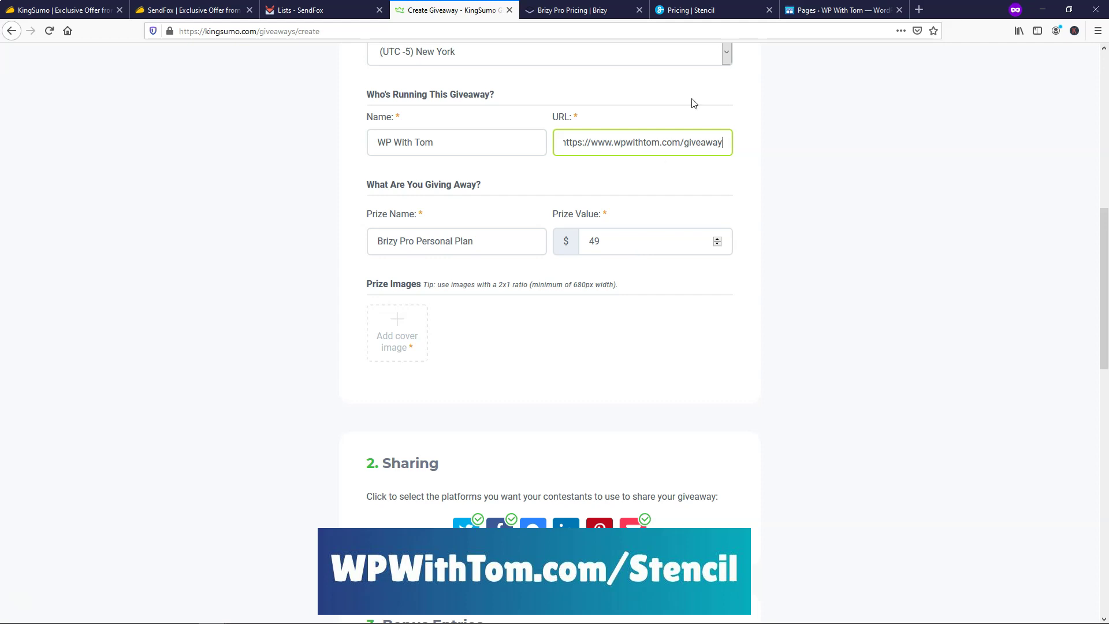
# Review Stencil's Free, Pro and Unlimited pricing plans, then return to the KingSumo giveaway form
pyautogui.click(693, 10)
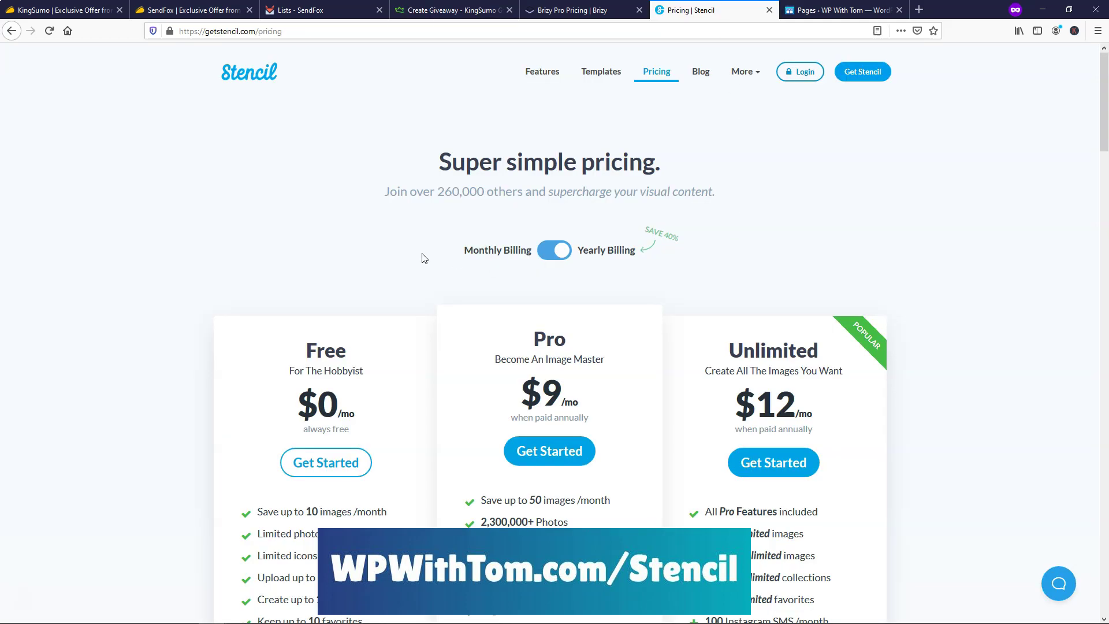
pyautogui.scroll(-2, 427, 260)
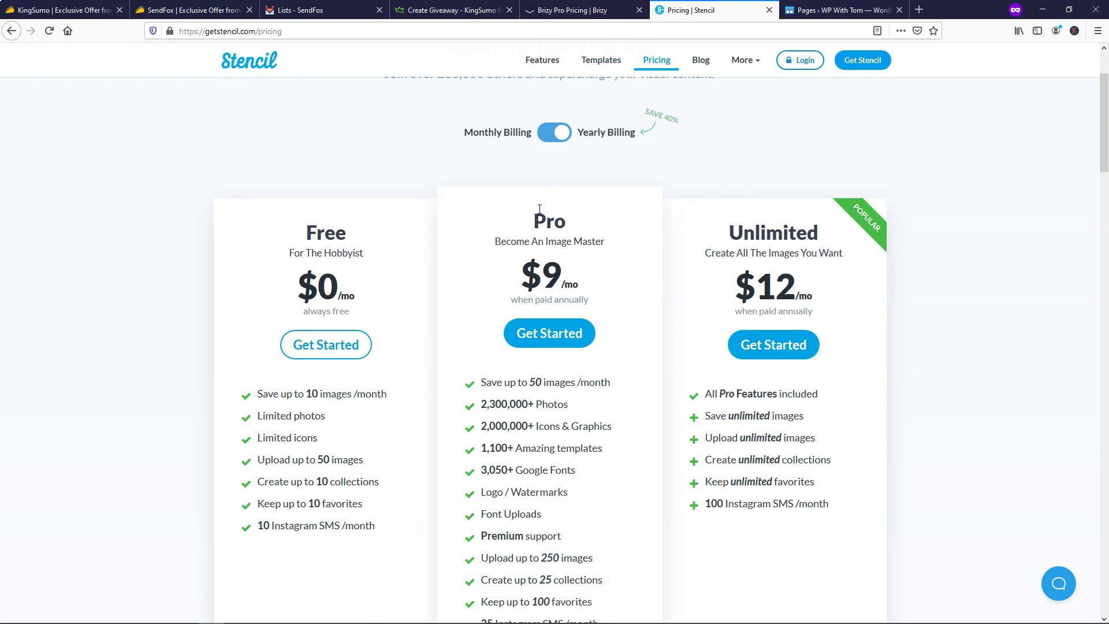
pyautogui.click(462, 10)
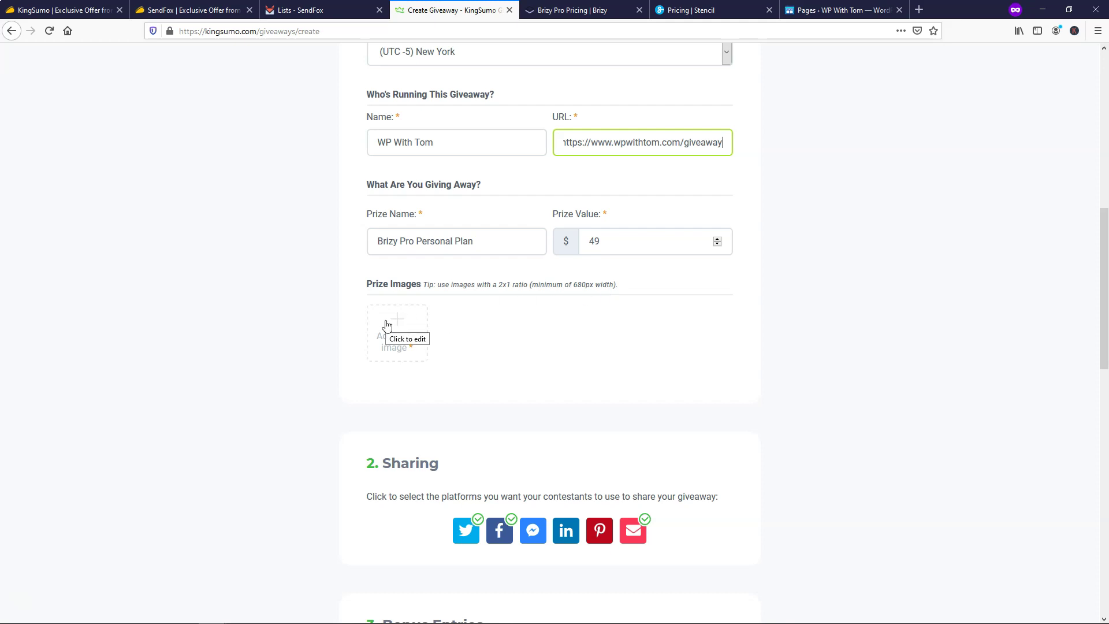
# Upload the Brizy Giveaway picture as the prize cover image and review the selected sharing platforms
pyautogui.click(387, 325)
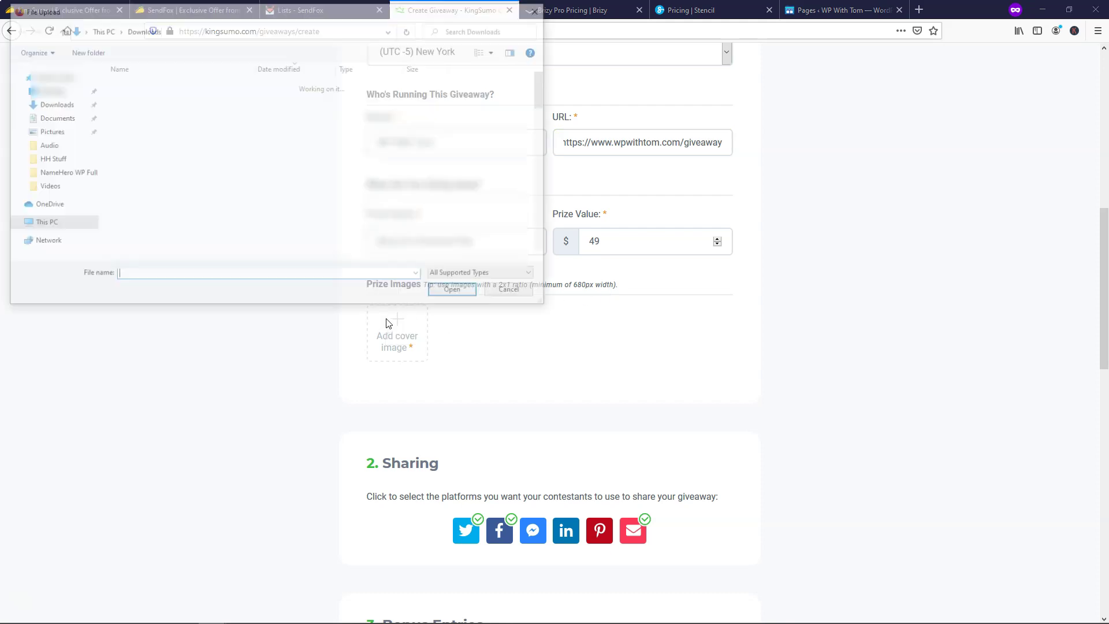
pyautogui.doubleClick(147, 101)
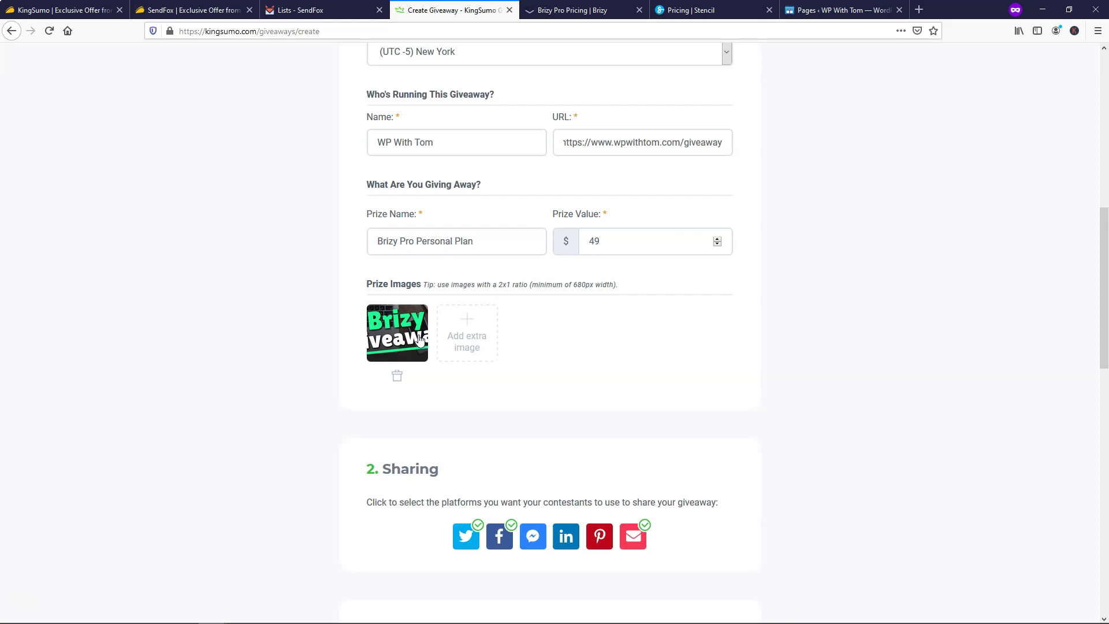
pyautogui.scroll(-5, 607, 363)
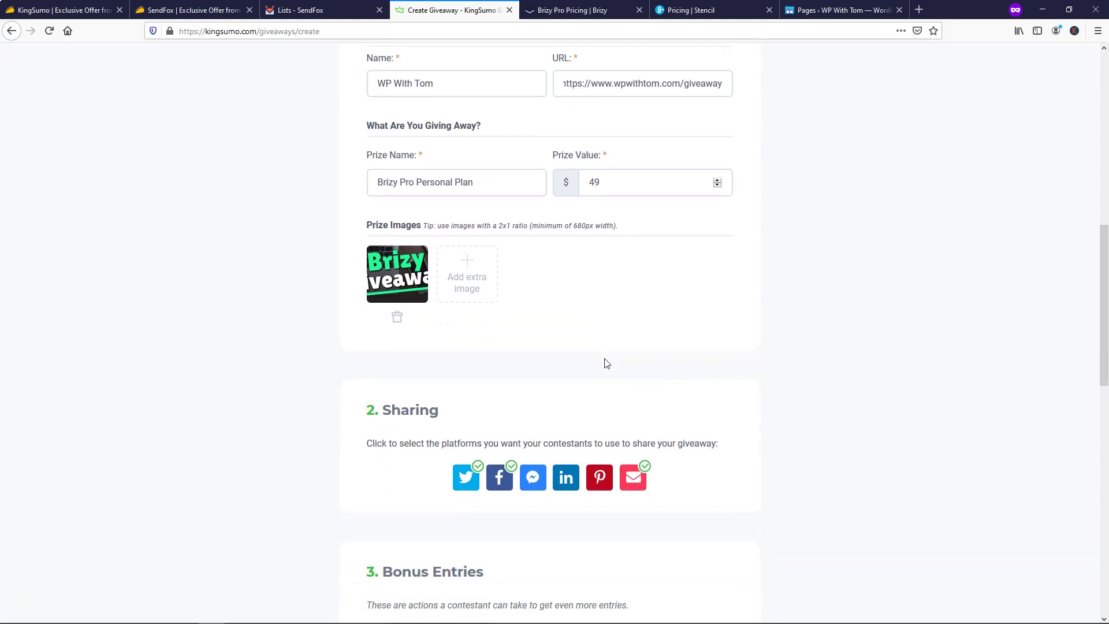
pyautogui.scroll(-2, 601, 358)
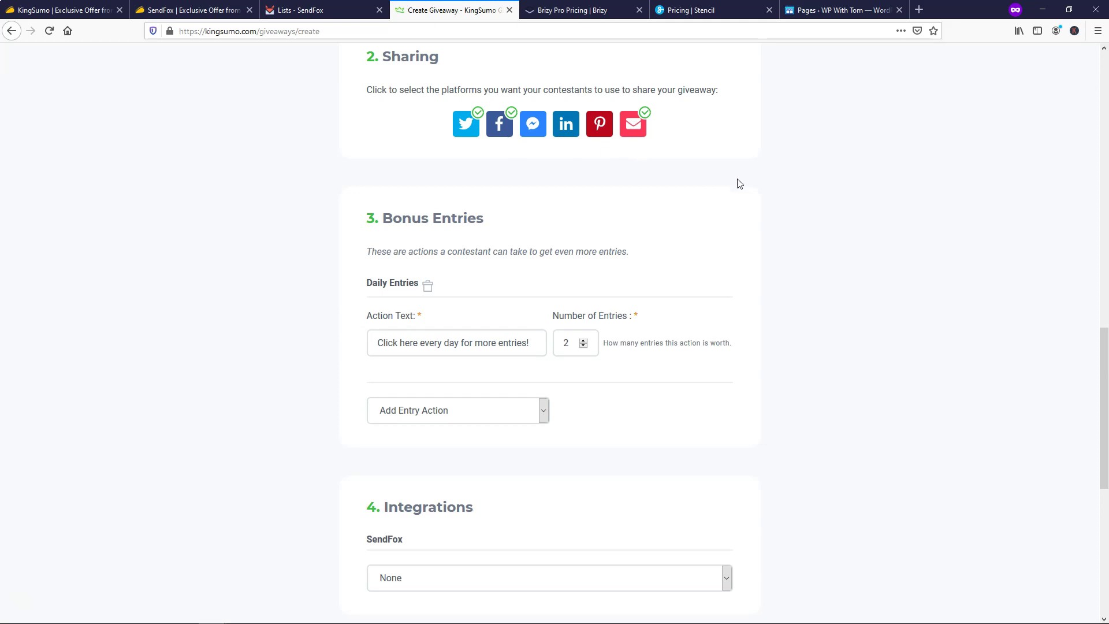
# Try a YouTube Subscribe bonus action worth 5 entries, then remove it from the bonus entries
pyautogui.scroll(-2, 754, 200)
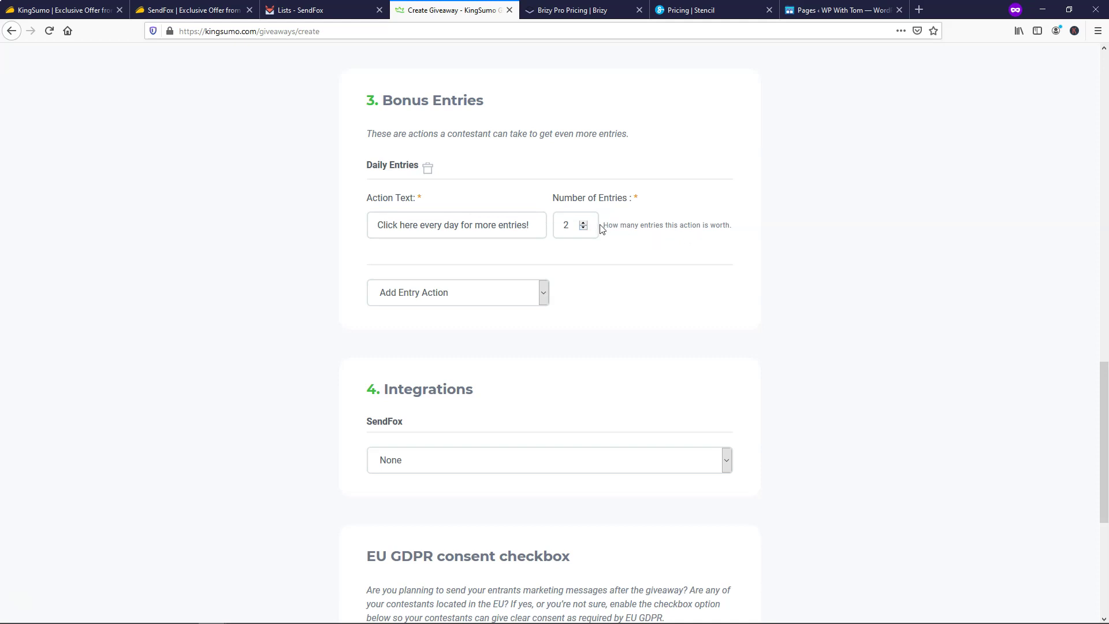
pyautogui.click(545, 294)
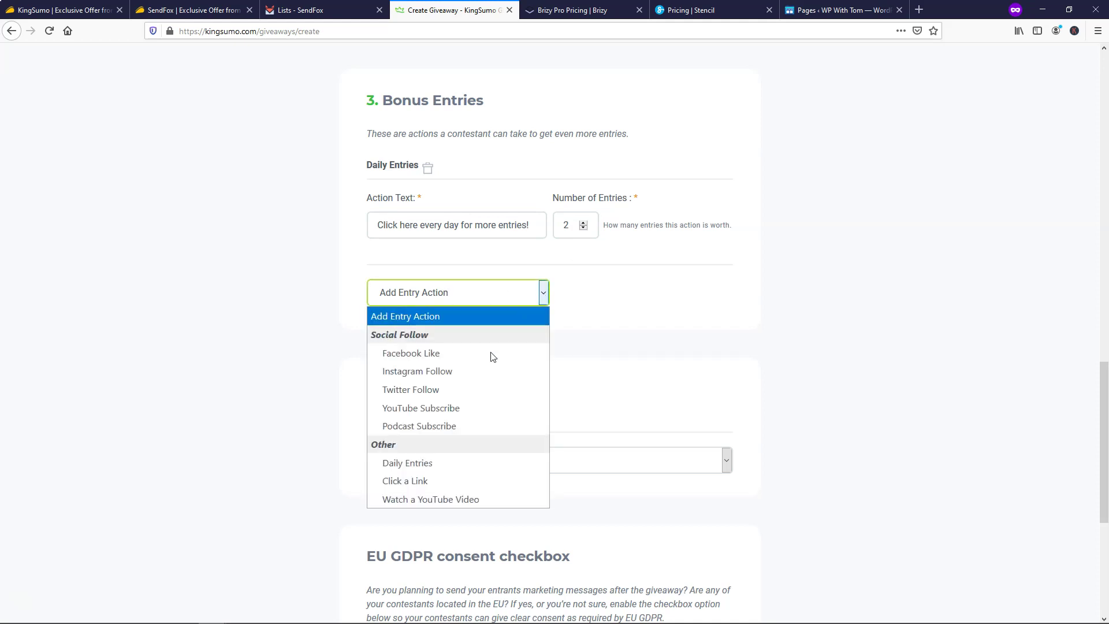
pyautogui.click(480, 408)
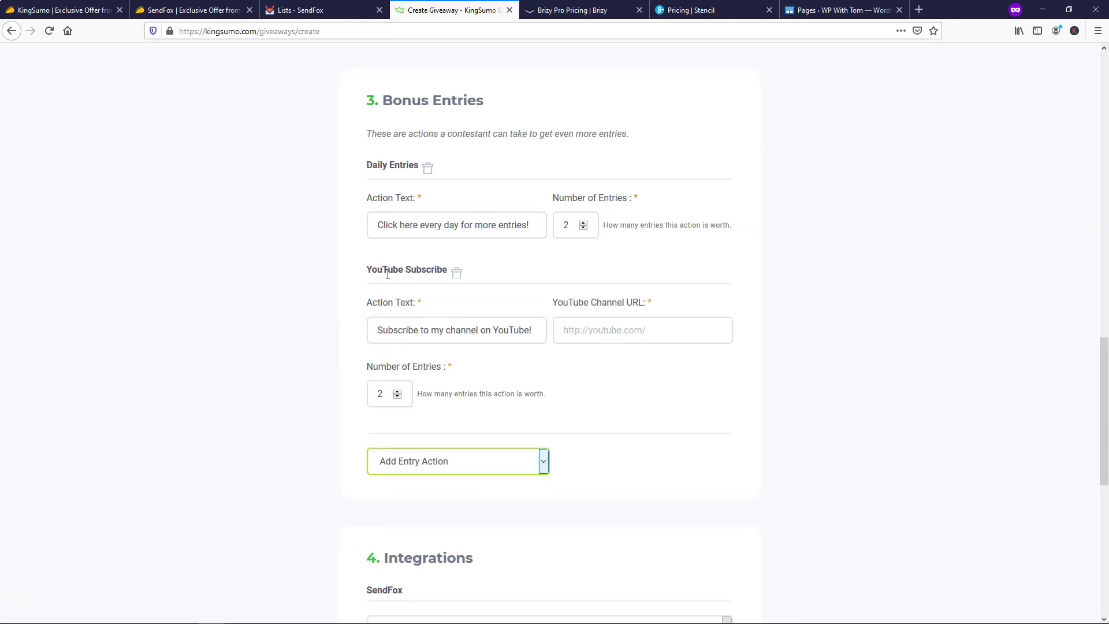
pyautogui.click(571, 330)
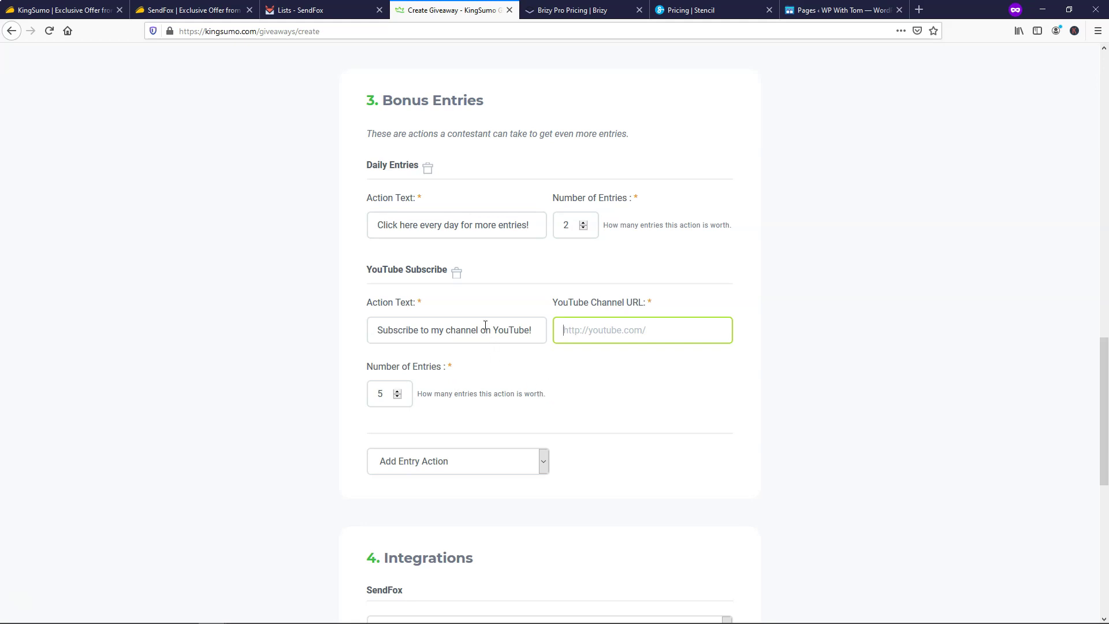
pyautogui.click(456, 273)
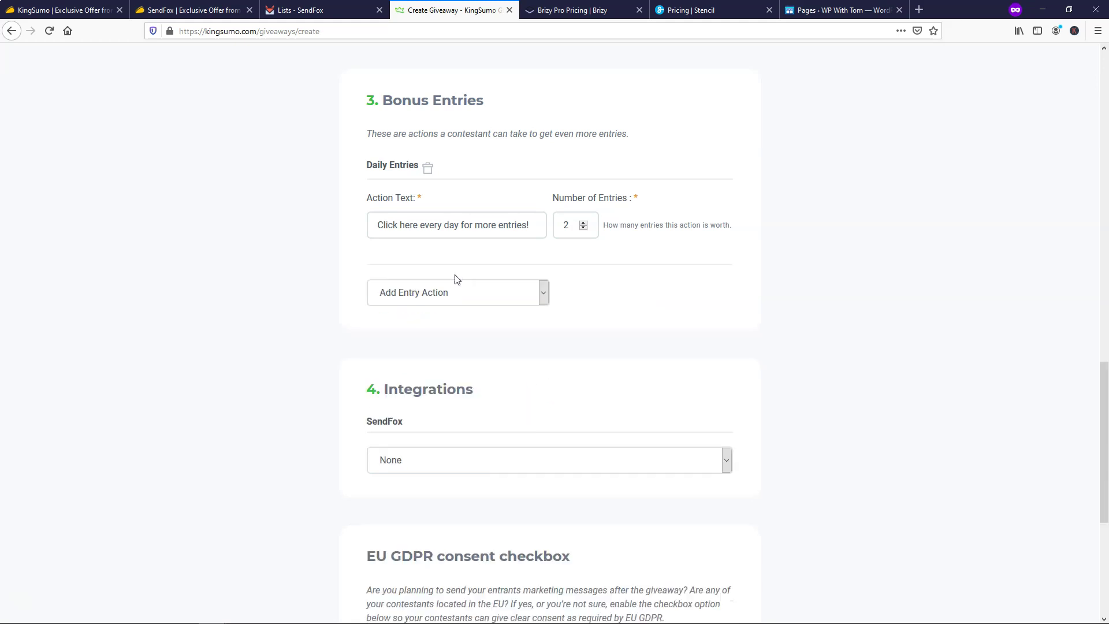
# Try a Facebook Like bonus action and adjust its number of entries
pyautogui.click(482, 301)
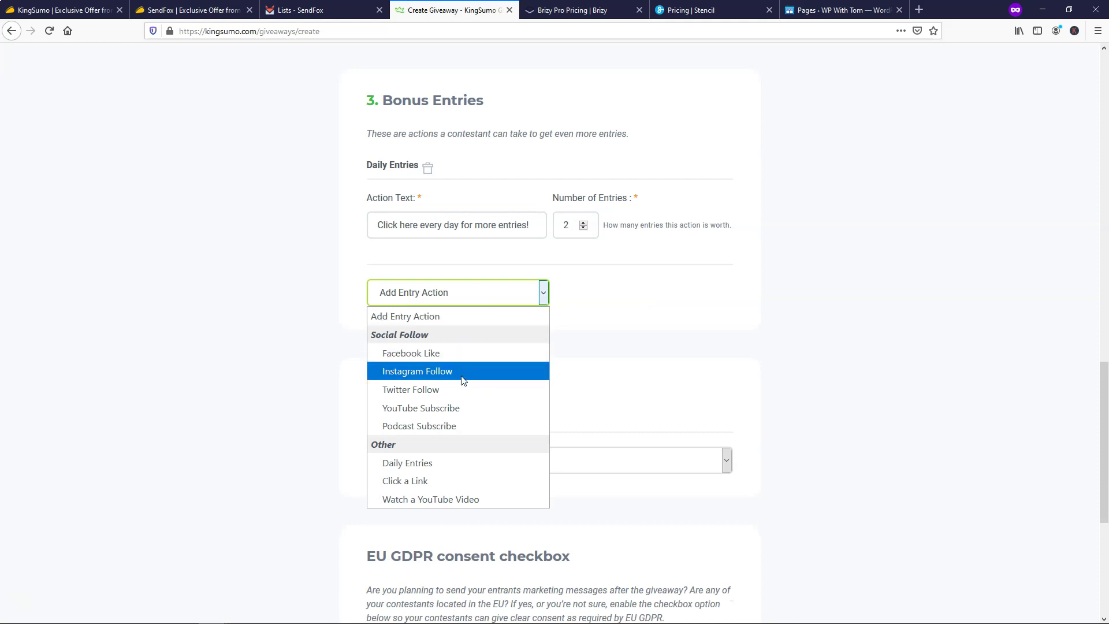
pyautogui.click(458, 357)
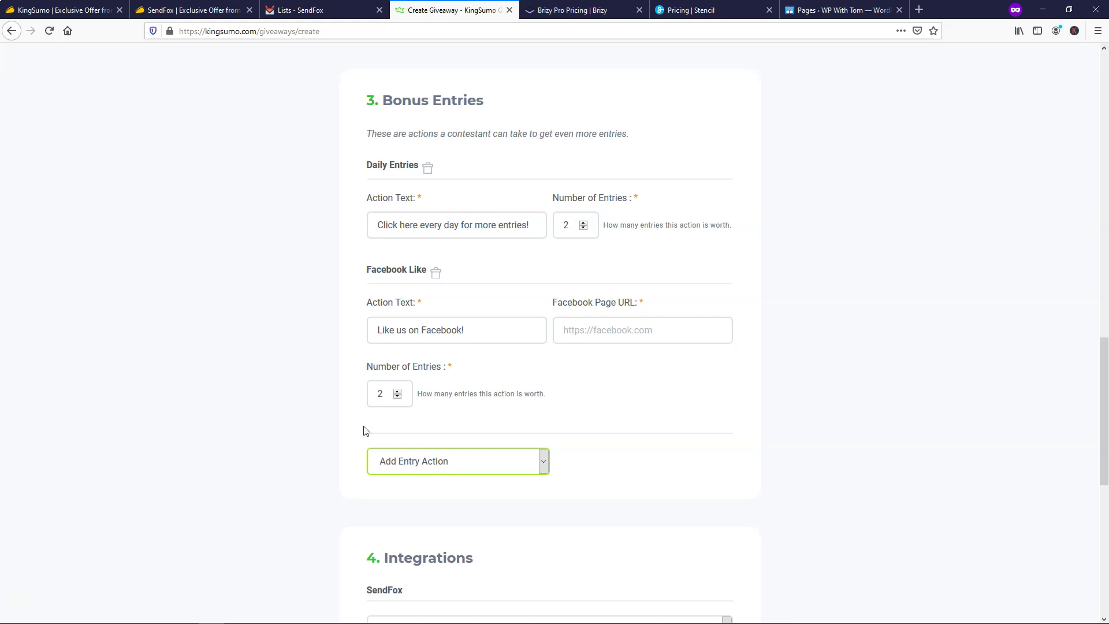
pyautogui.click(397, 391)
# Connect the giveaway to the Brizy Test SendFox list, keep GDPR consent required, and save the giveaway
pyautogui.scroll(-5, 626, 426)
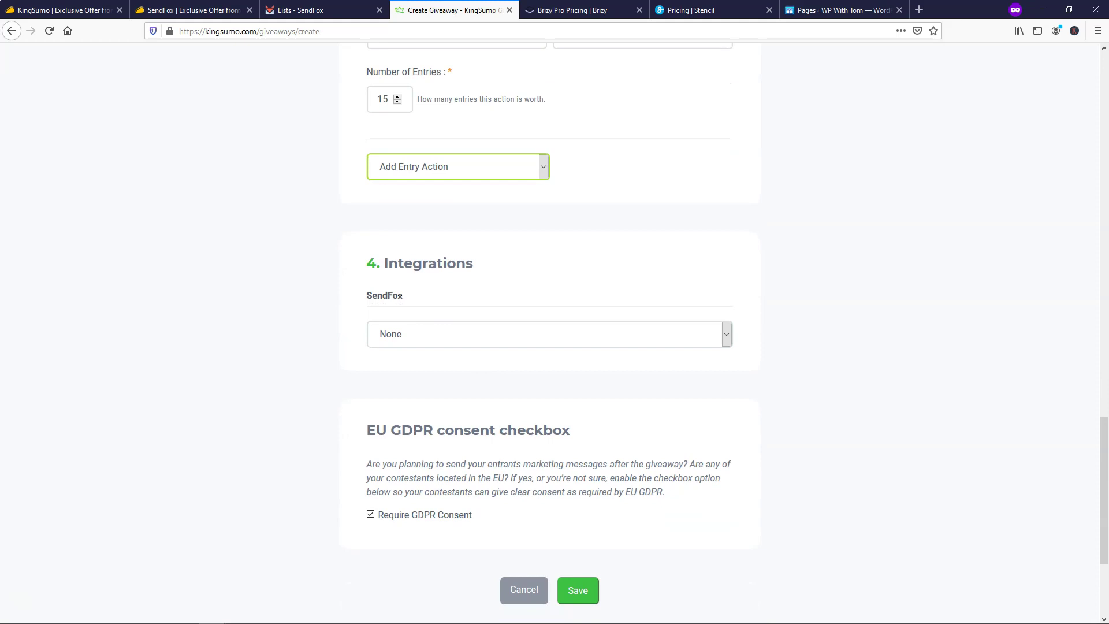
pyautogui.click(722, 341)
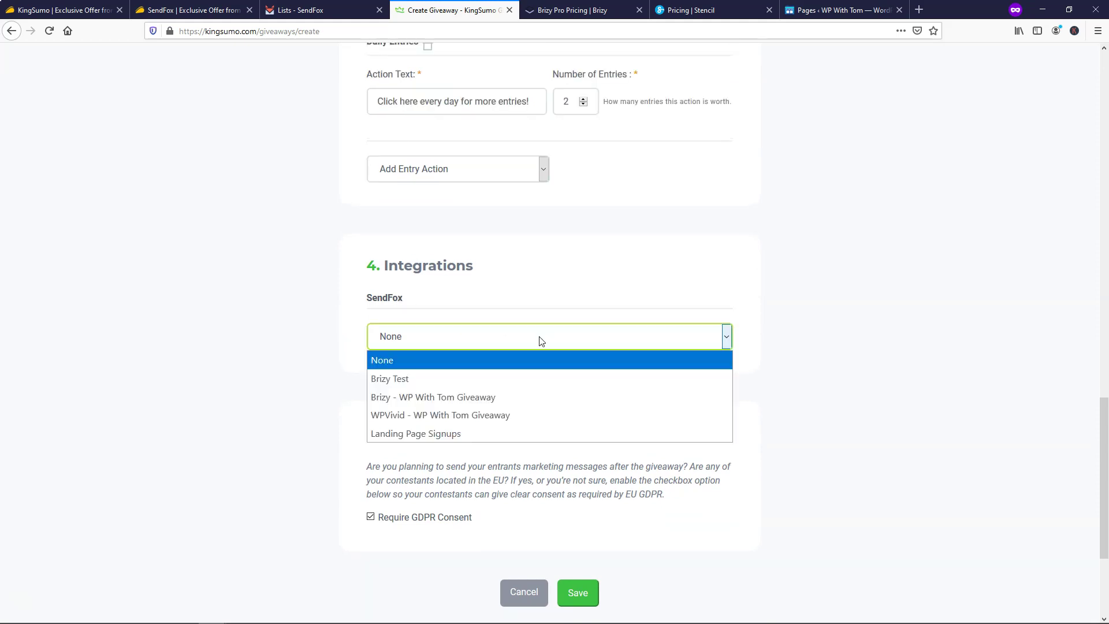
pyautogui.click(532, 376)
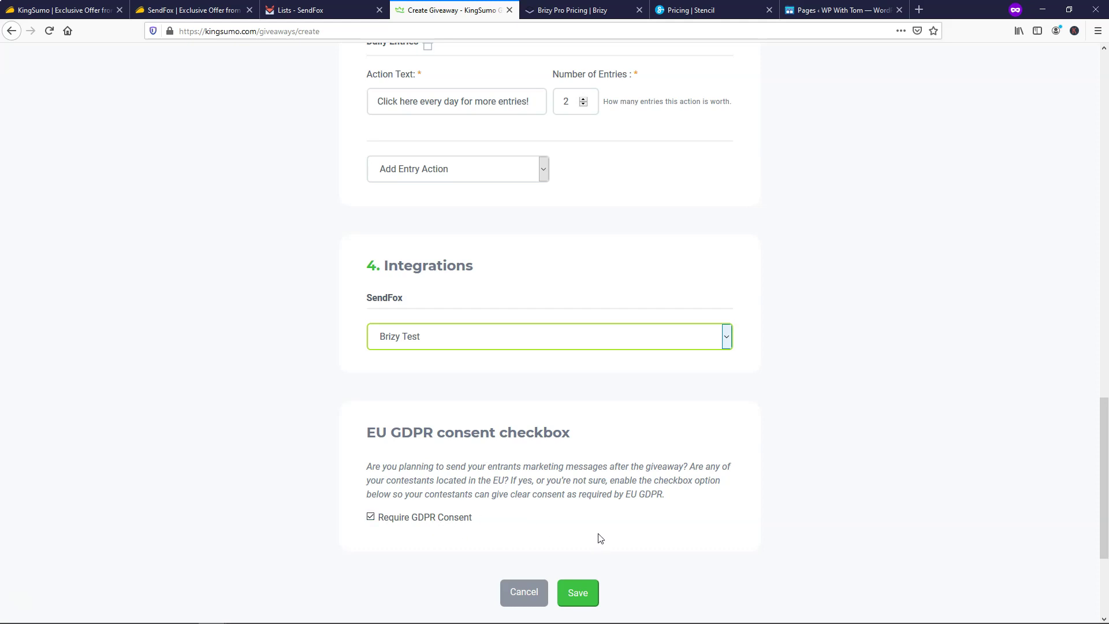
pyautogui.scroll(-2, 598, 538)
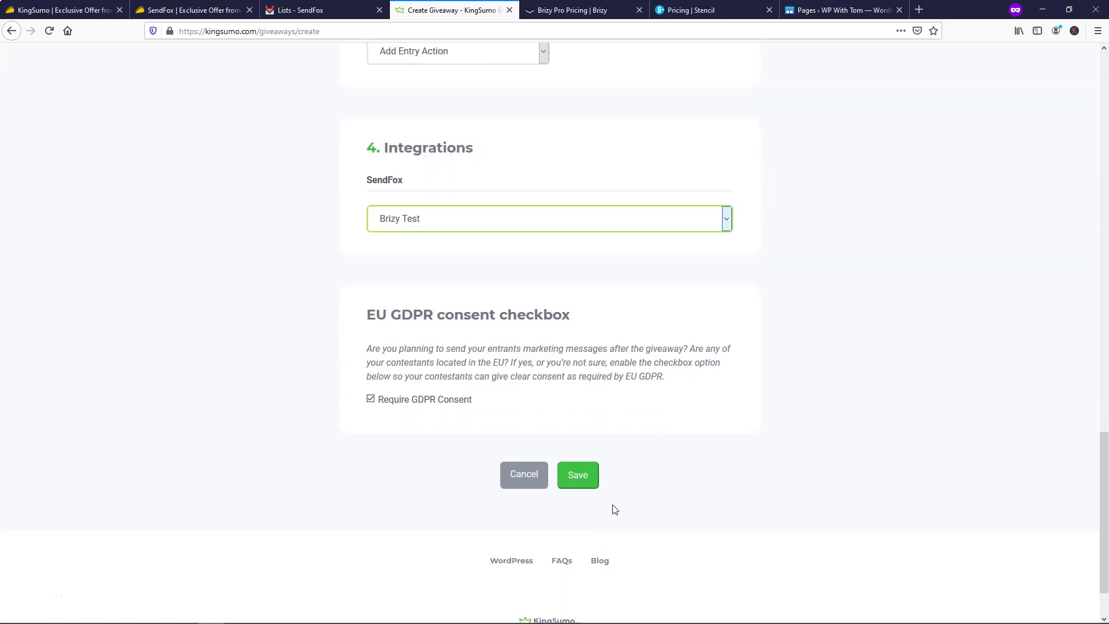
pyautogui.scroll(-1, 611, 507)
pyautogui.click(611, 507)
pyautogui.scroll(1, 611, 507)
pyautogui.click(589, 522)
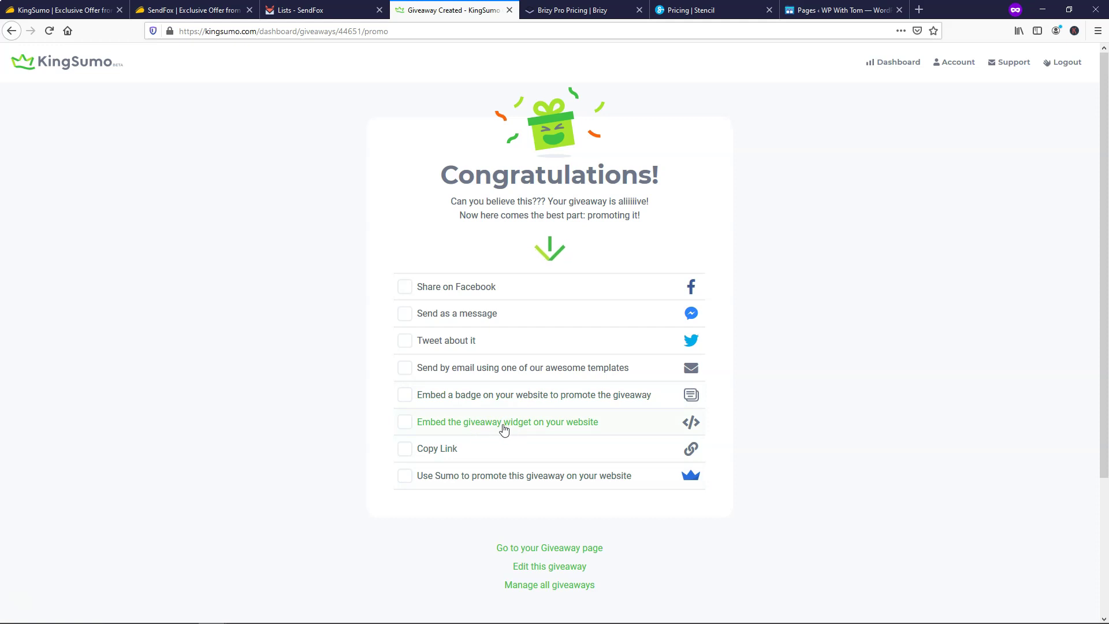
# Copy the giveaway widget's embed code for the website and look through the embedded giveaway preview
pyautogui.click(546, 428)
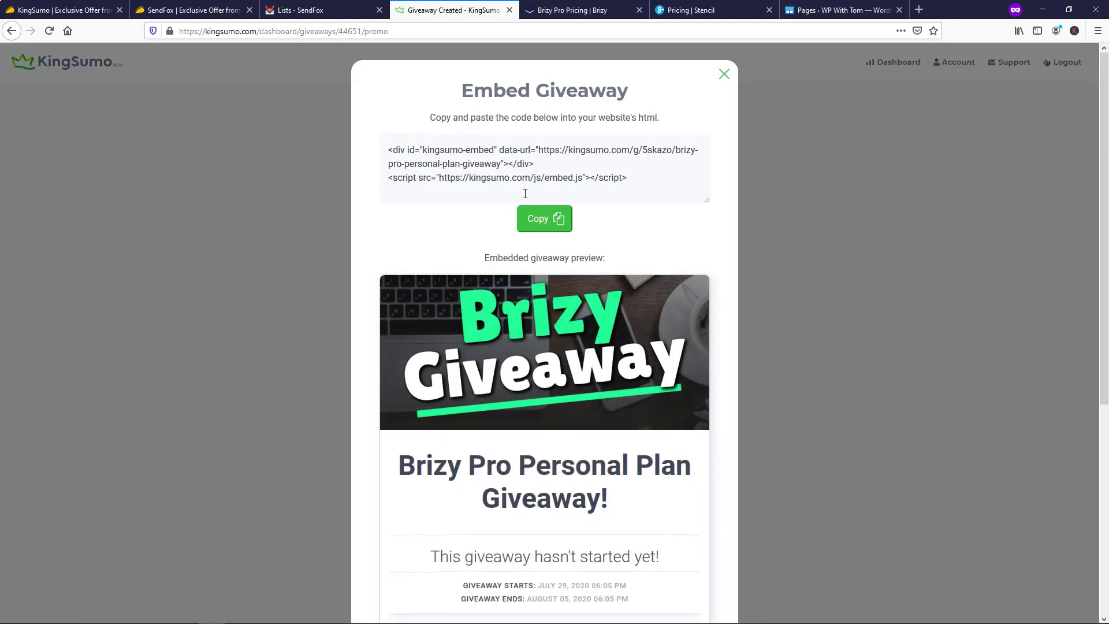
pyautogui.click(540, 219)
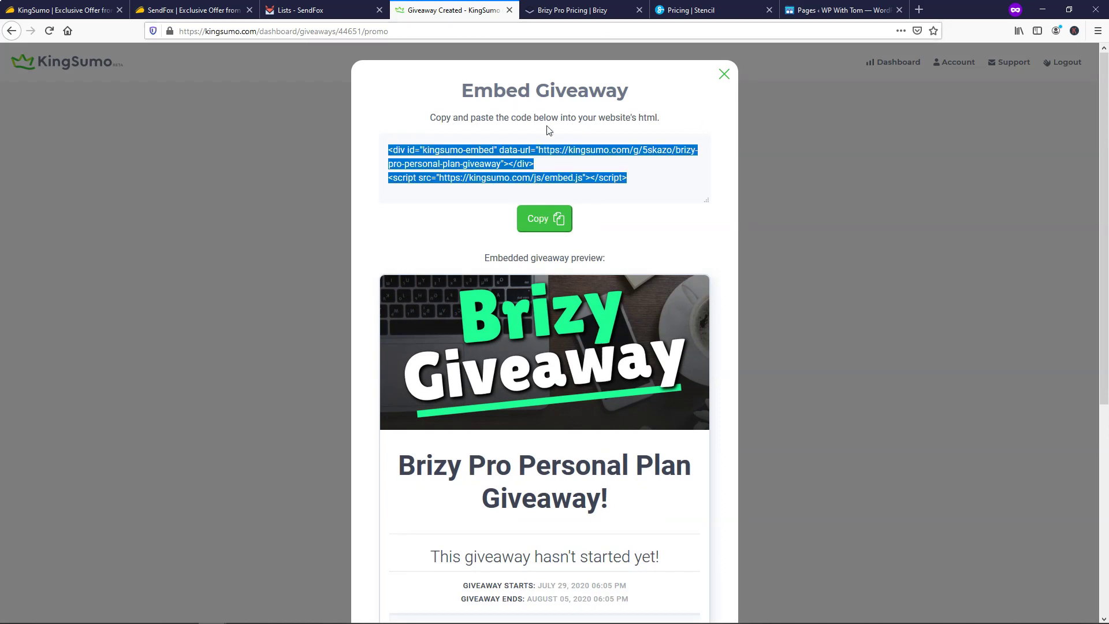
pyautogui.scroll(-5, 624, 340)
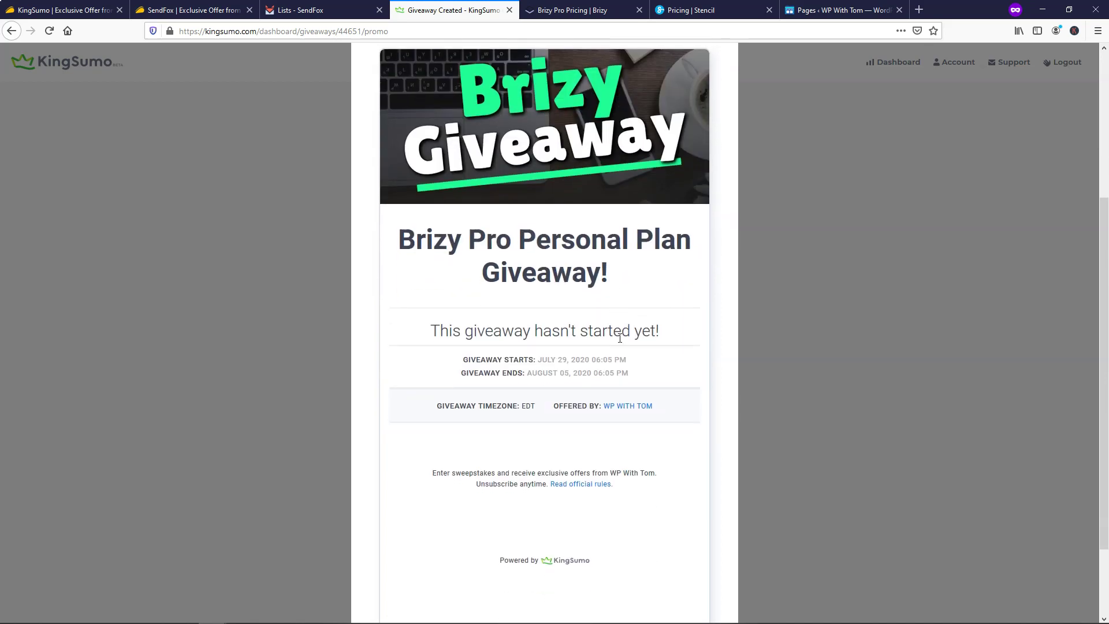
pyautogui.scroll(5, 620, 339)
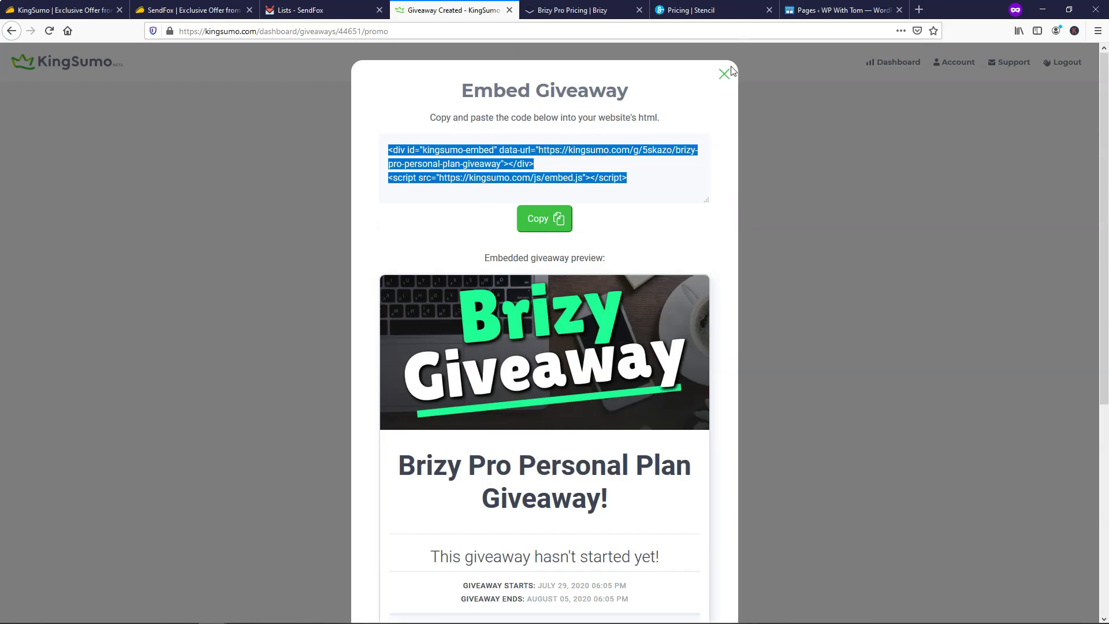
# Switch to the WordPress page list, create a new page titled Giveaway and publish it
pyautogui.click(835, 10)
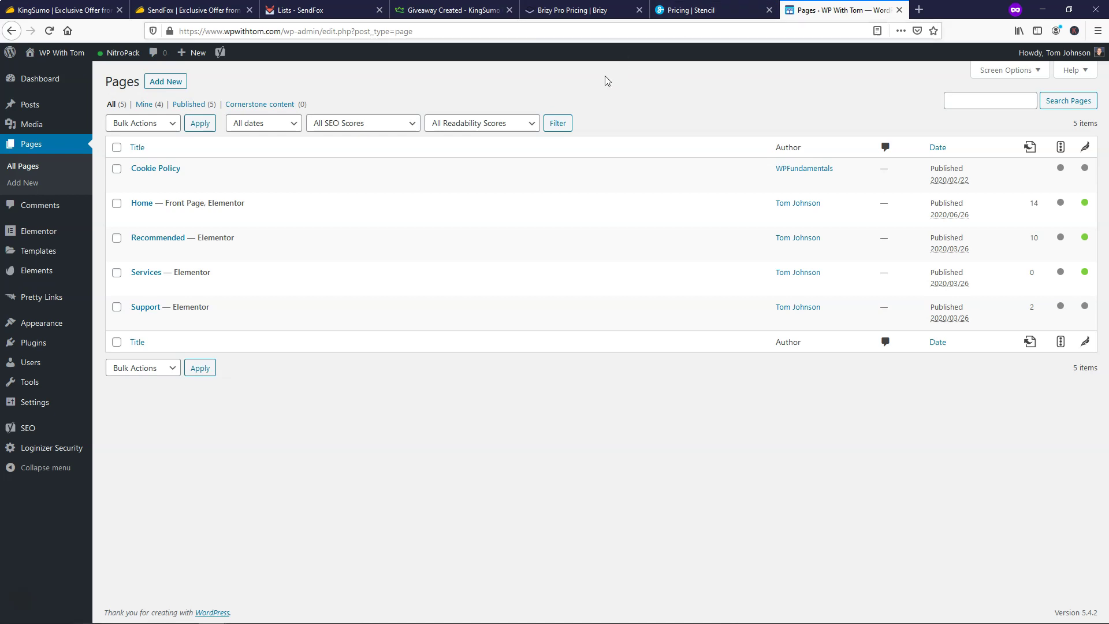
pyautogui.click(156, 88)
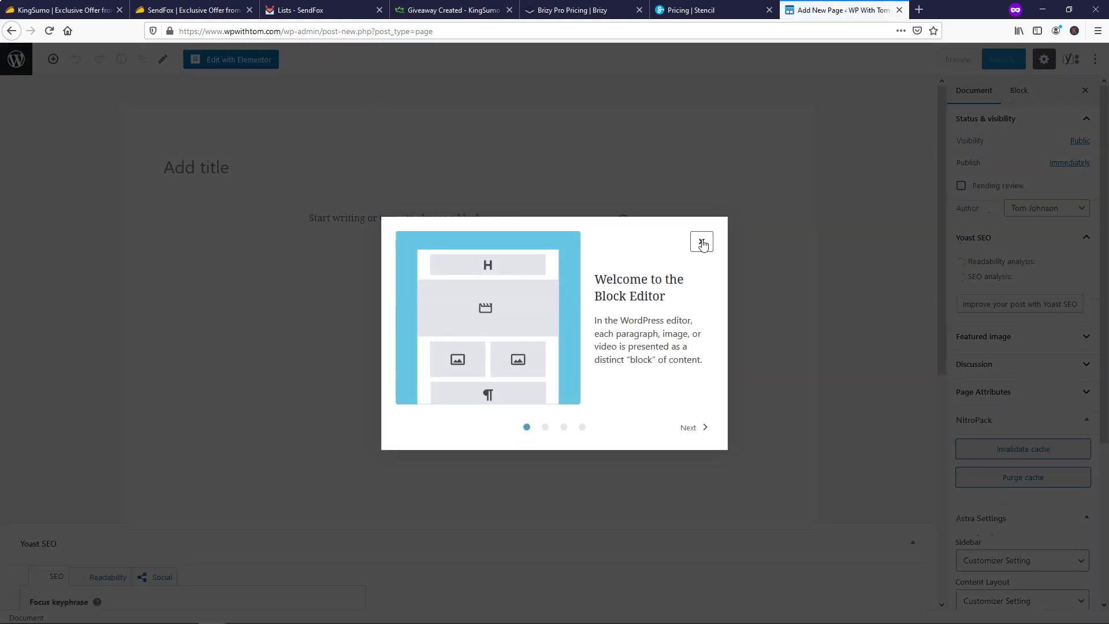
pyautogui.click(702, 241)
pyautogui.write('Giveaway')
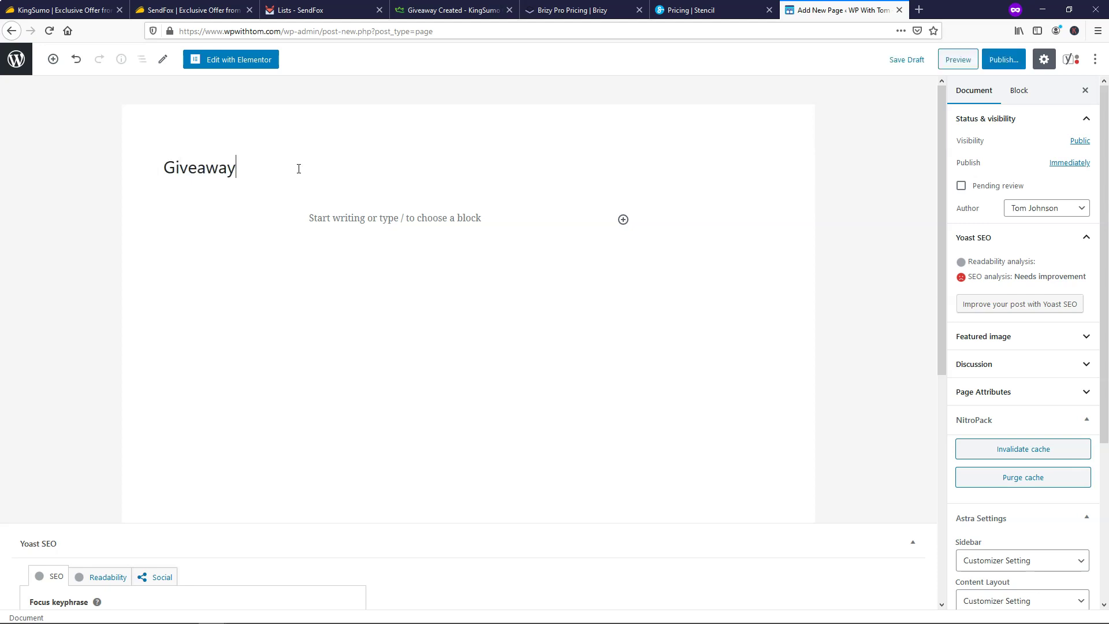
pyautogui.click(1003, 59)
pyautogui.click(1024, 63)
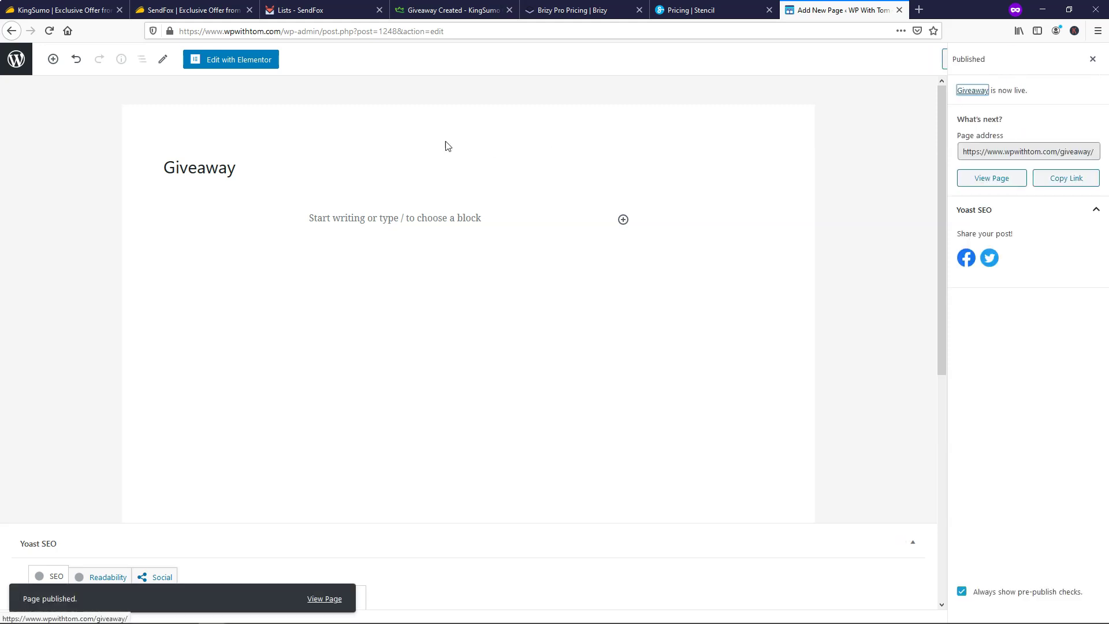
# Open the Giveaway page in Elementor and add a single-column section containing a Text Editor widget
pyautogui.click(254, 60)
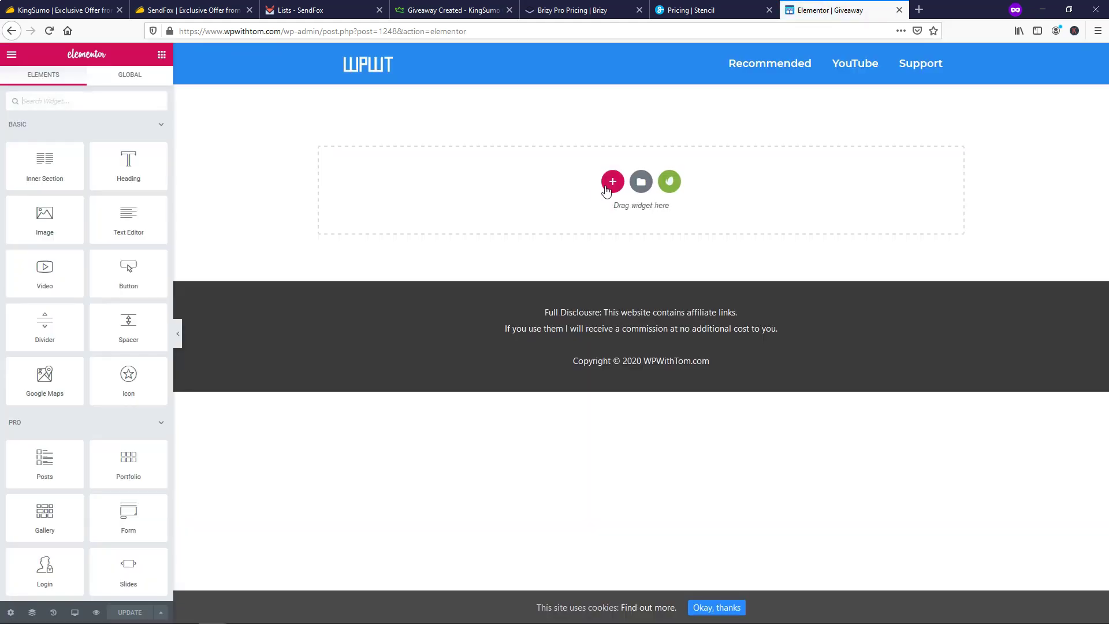
pyautogui.click(611, 184)
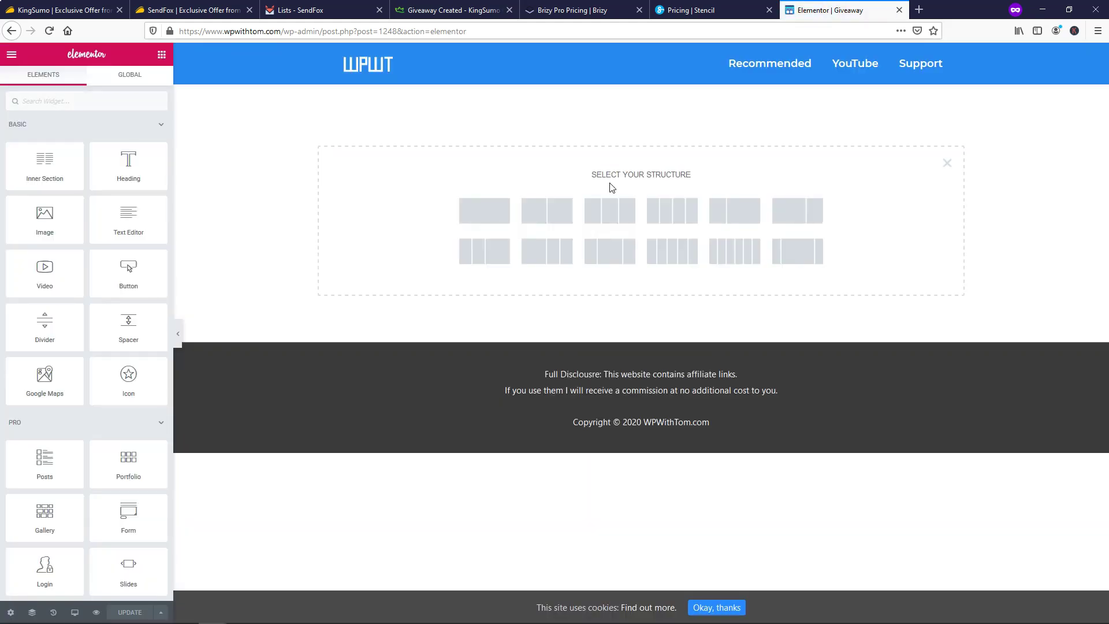
pyautogui.click(487, 214)
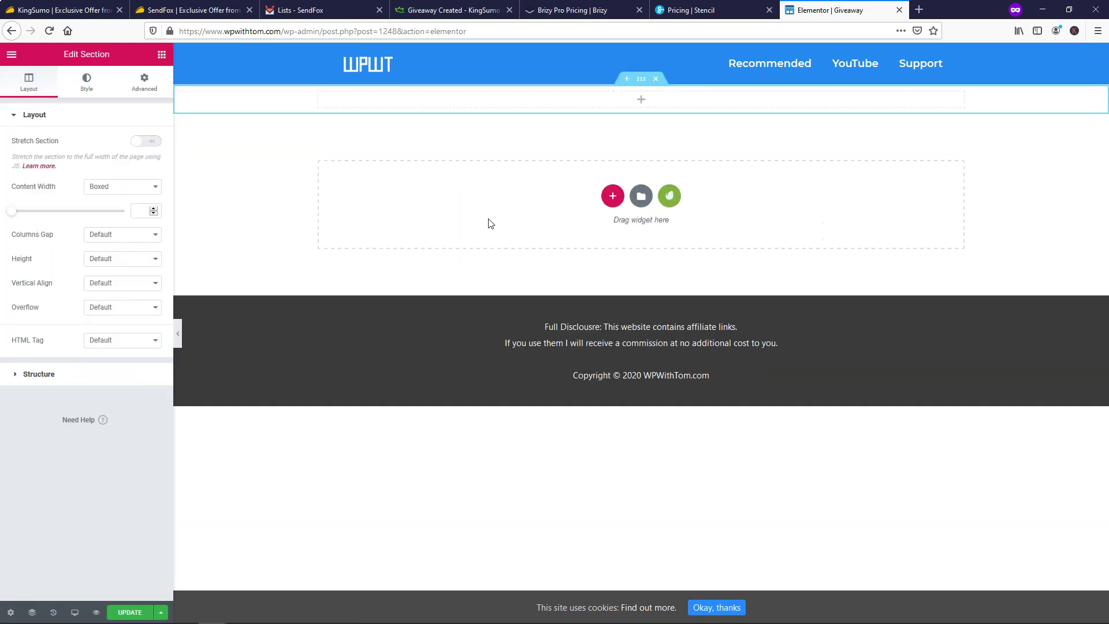
pyautogui.click(640, 101)
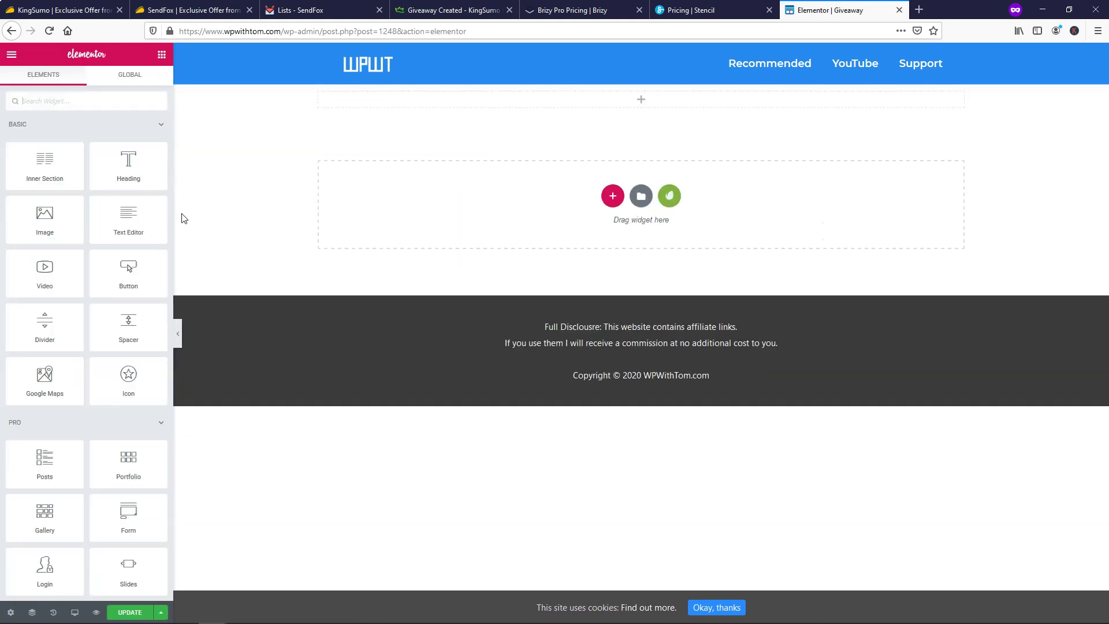
pyautogui.moveTo(126, 217); pyautogui.dragTo(567, 99)
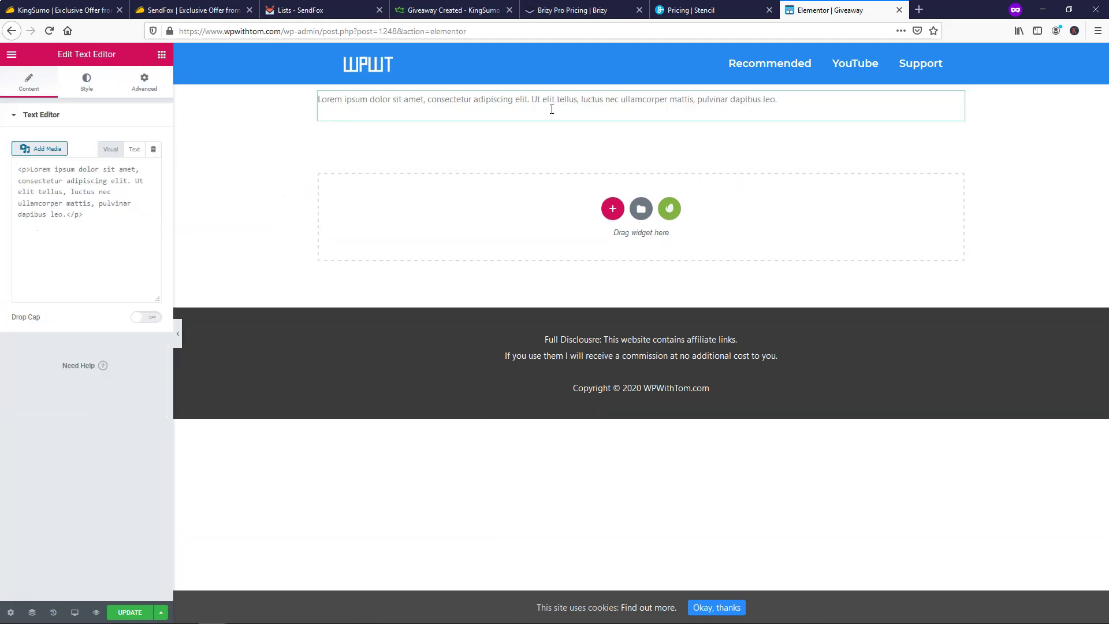
# Replace the text widget's placeholder with the copied KingSumo embed code as raw text and update the page
pyautogui.click(137, 152)
pyautogui.moveTo(77, 250); pyautogui.dragTo(6, 188)
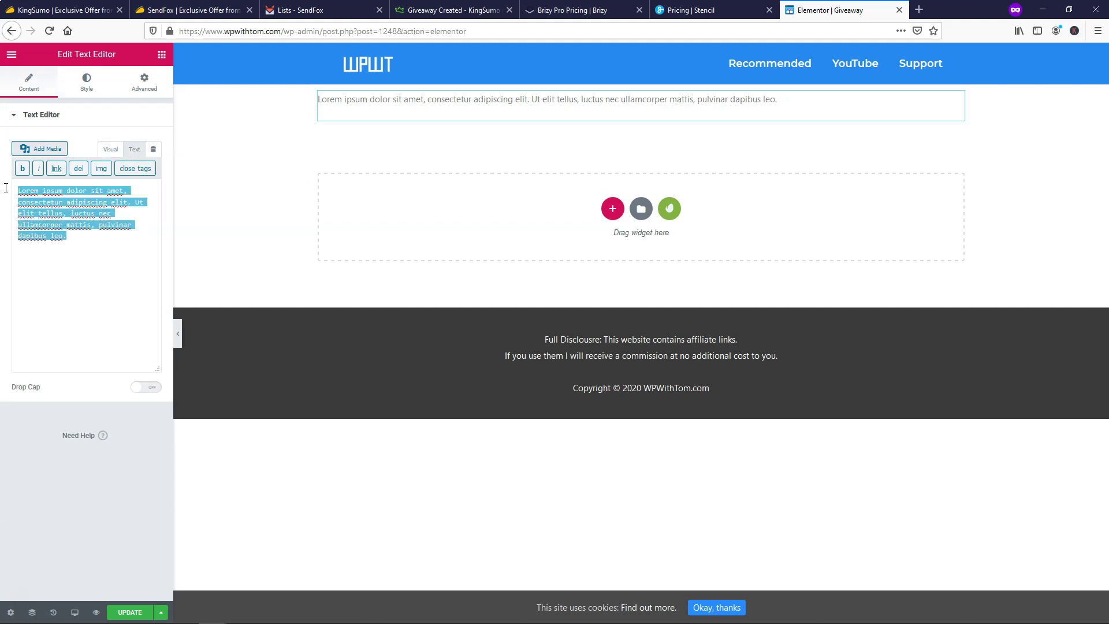
pyautogui.hotkey('ctrl', 'v')
pyautogui.click(129, 612)
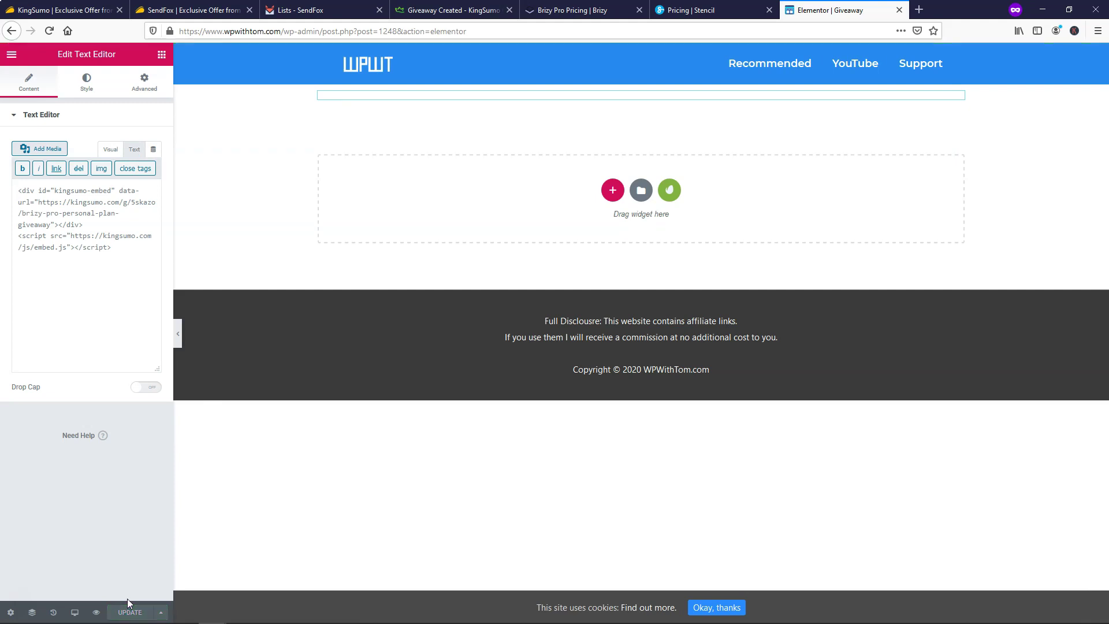
# Preview the Giveaway page and check the embedded giveaway's image, title, start status, dates and organiser details
pyautogui.click(96, 611)
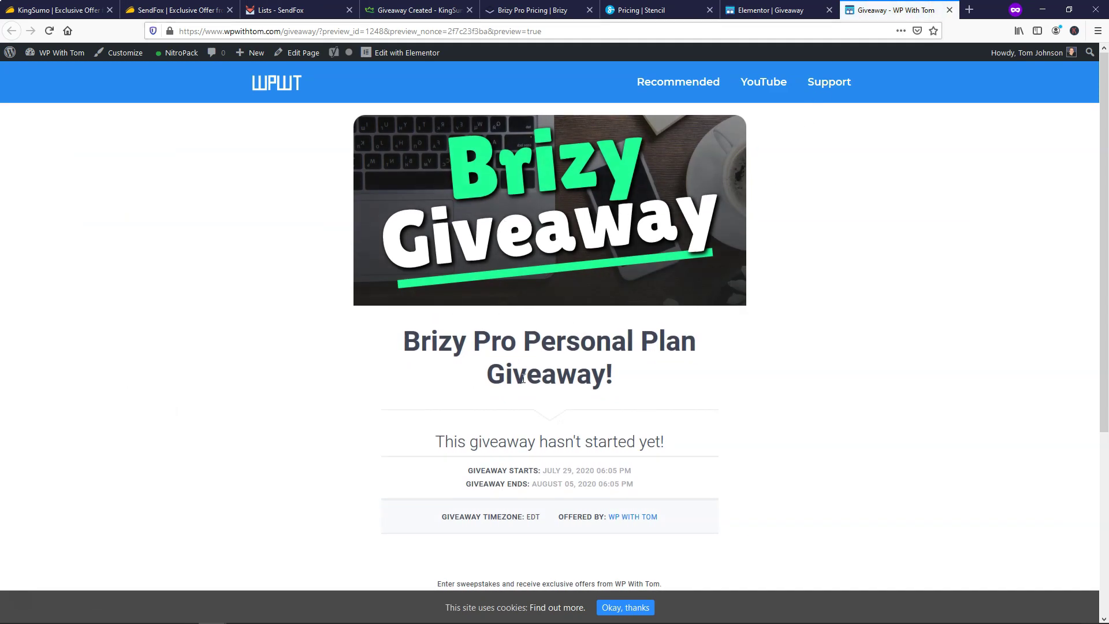
pyautogui.scroll(-3, 716, 317)
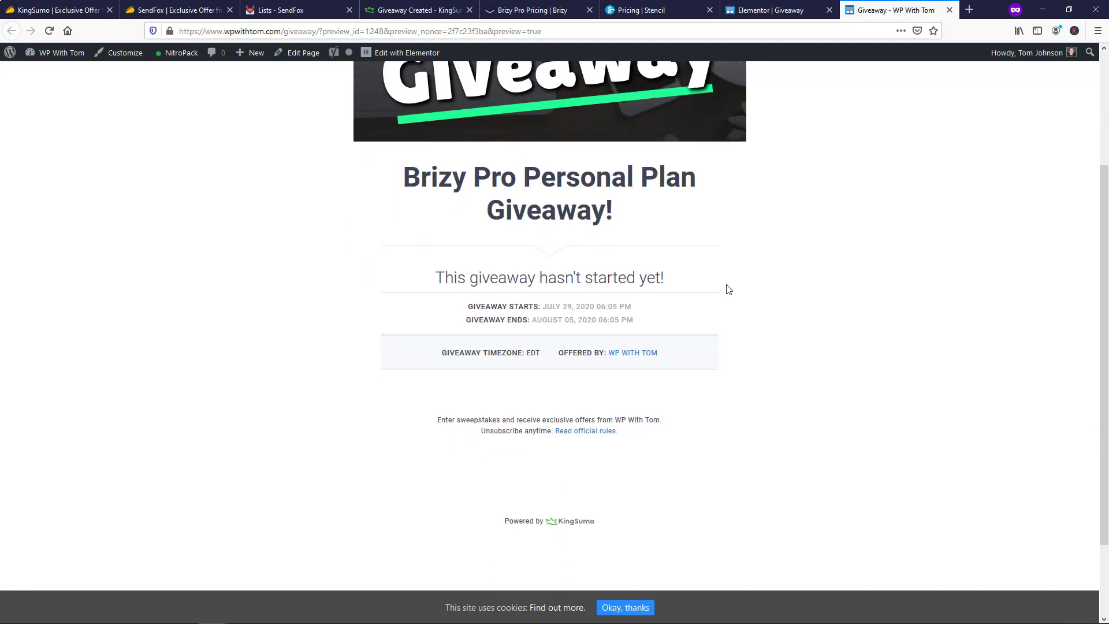
pyautogui.scroll(-1, 790, 321)
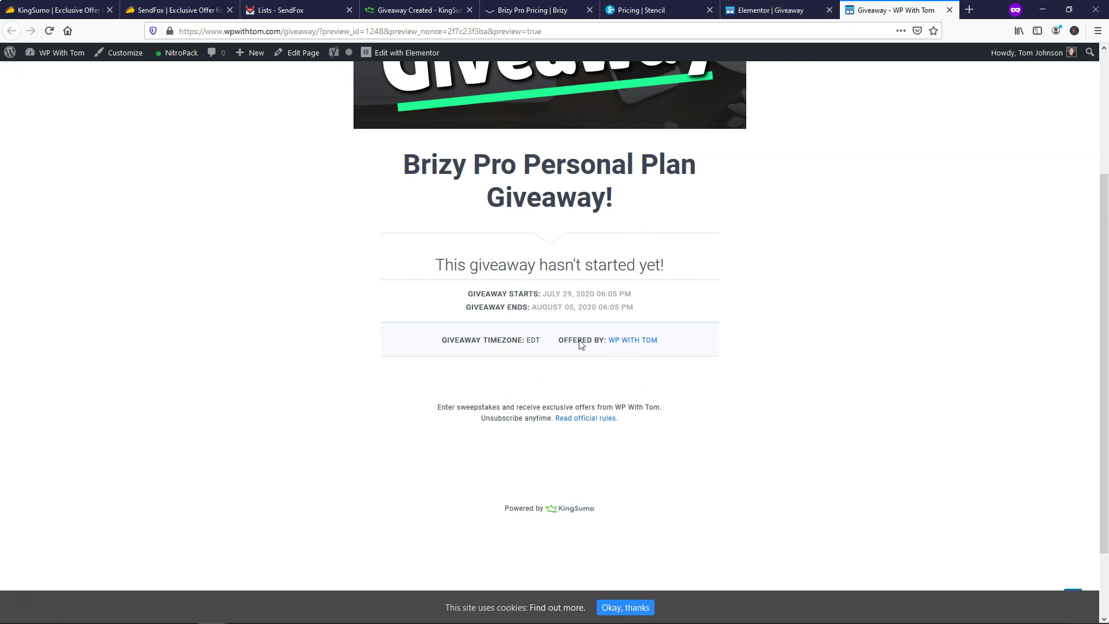
pyautogui.moveTo(435, 269); pyautogui.dragTo(674, 274)
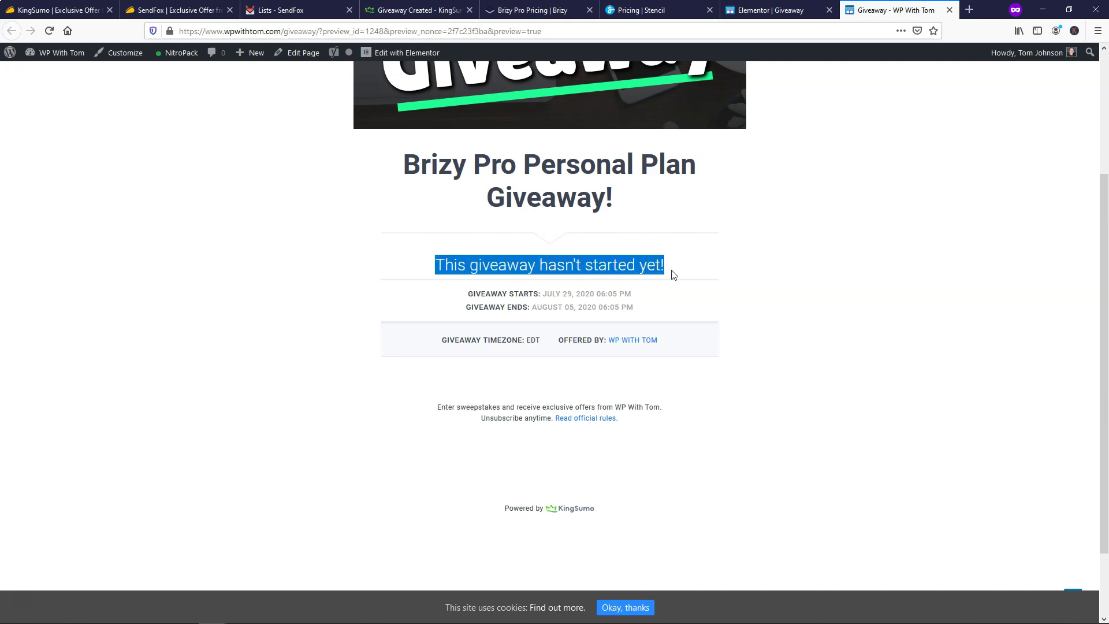
pyautogui.click(653, 295)
pyautogui.scroll(3, 795, 285)
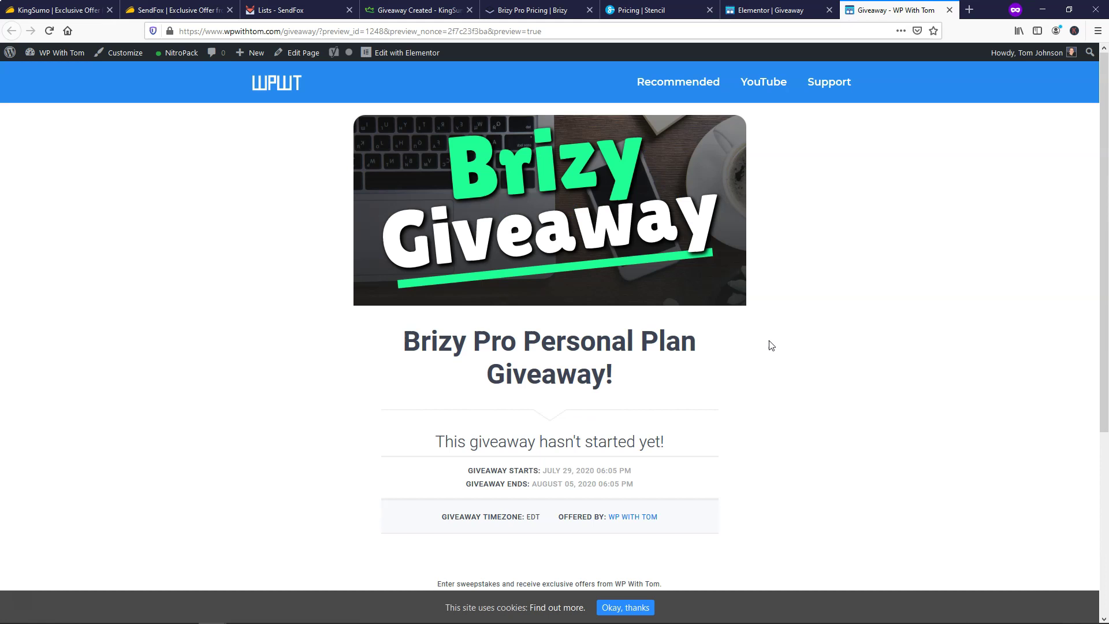